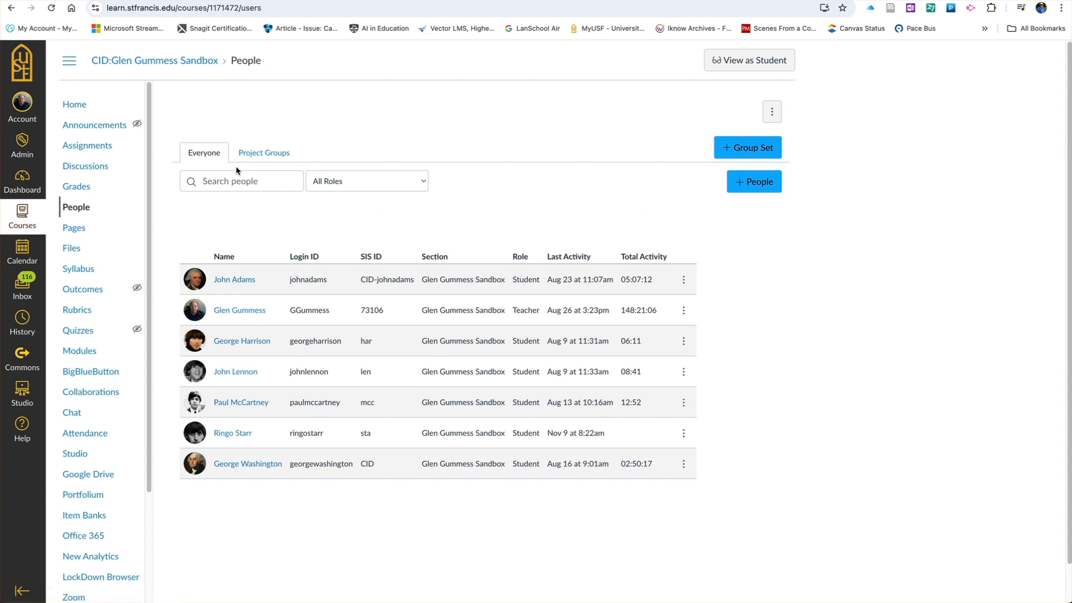
Delete the Project Groups group set from the course's people list and confirm its removal
left_click(279, 154)
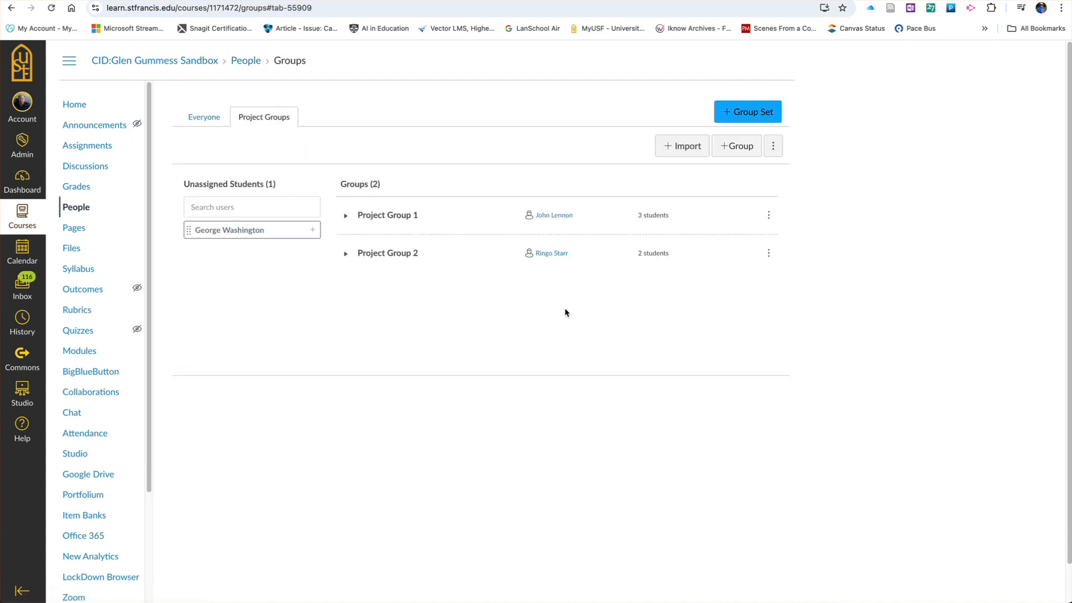
left_click(774, 147)
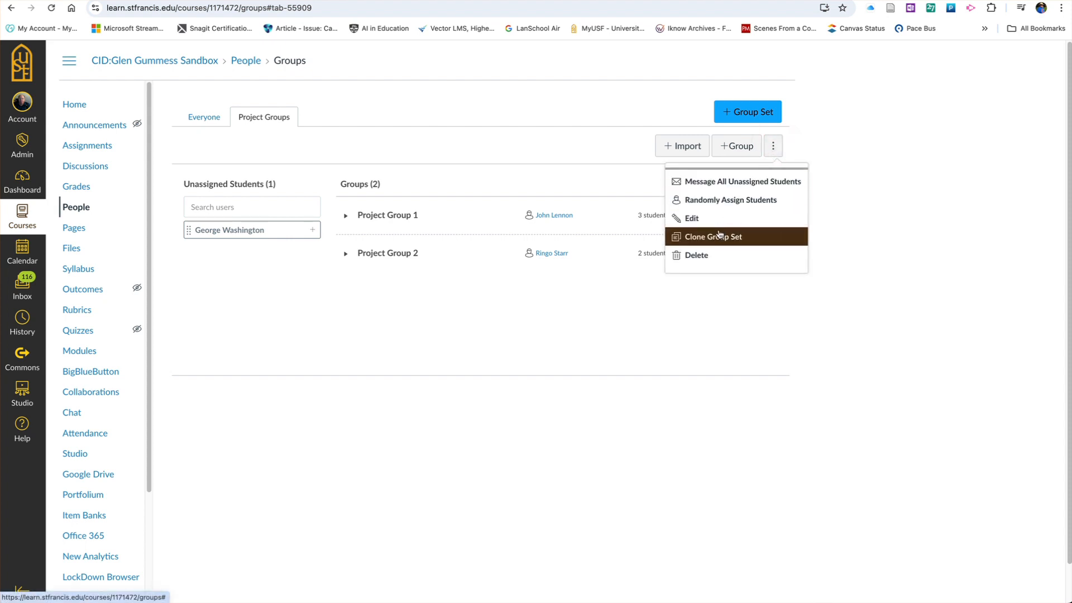
left_click(708, 256)
left_click(620, 77)
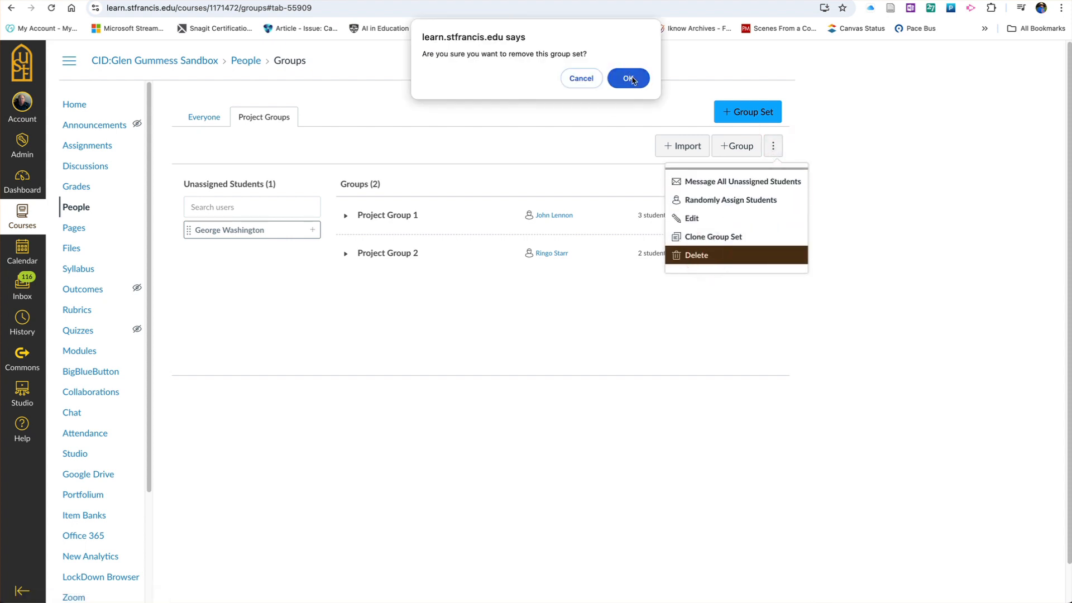
Start a new group set named Reports, structured by number of students per group with 3 students each
left_click(744, 116)
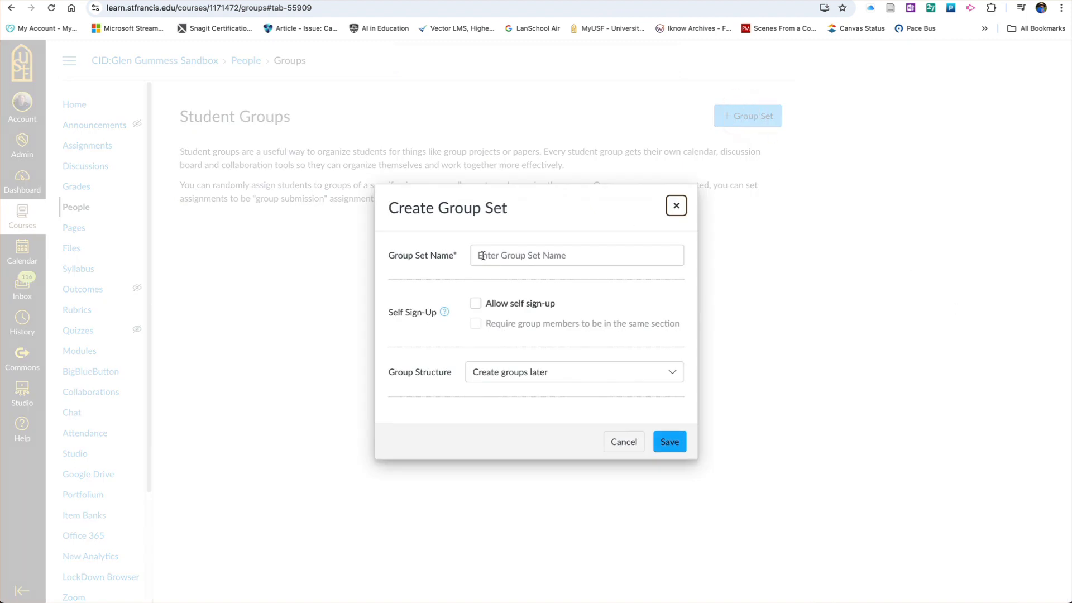
left_click(483, 255)
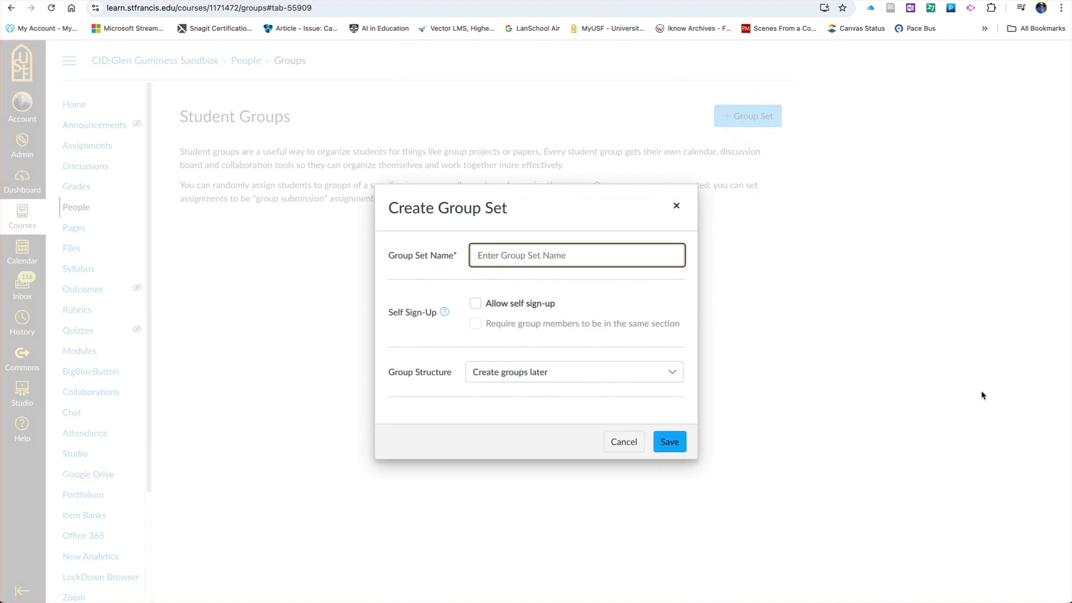
type("Reports")
left_click(478, 377)
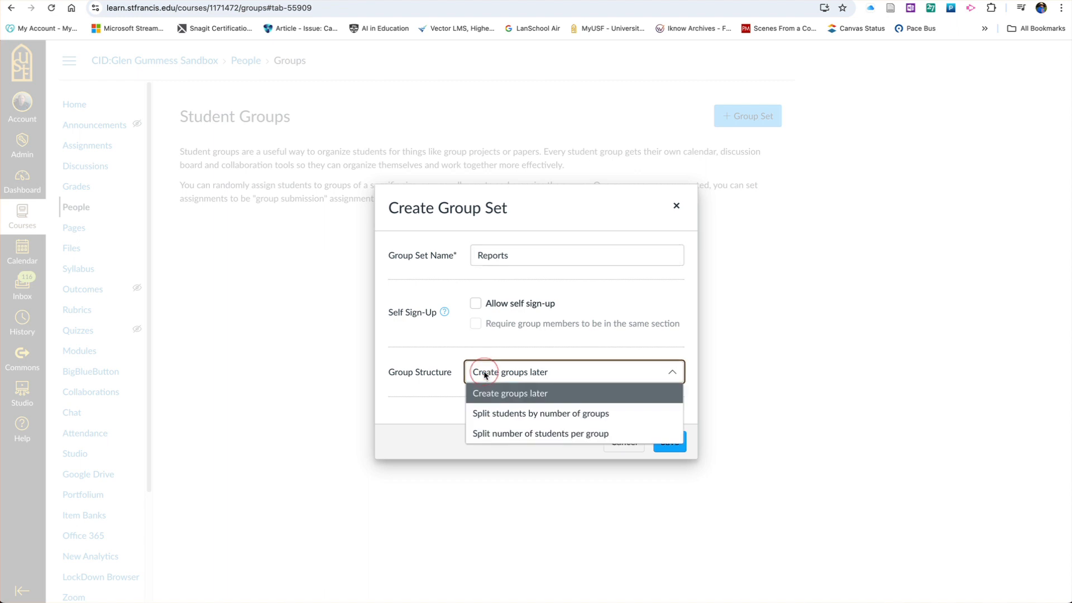
left_click(539, 434)
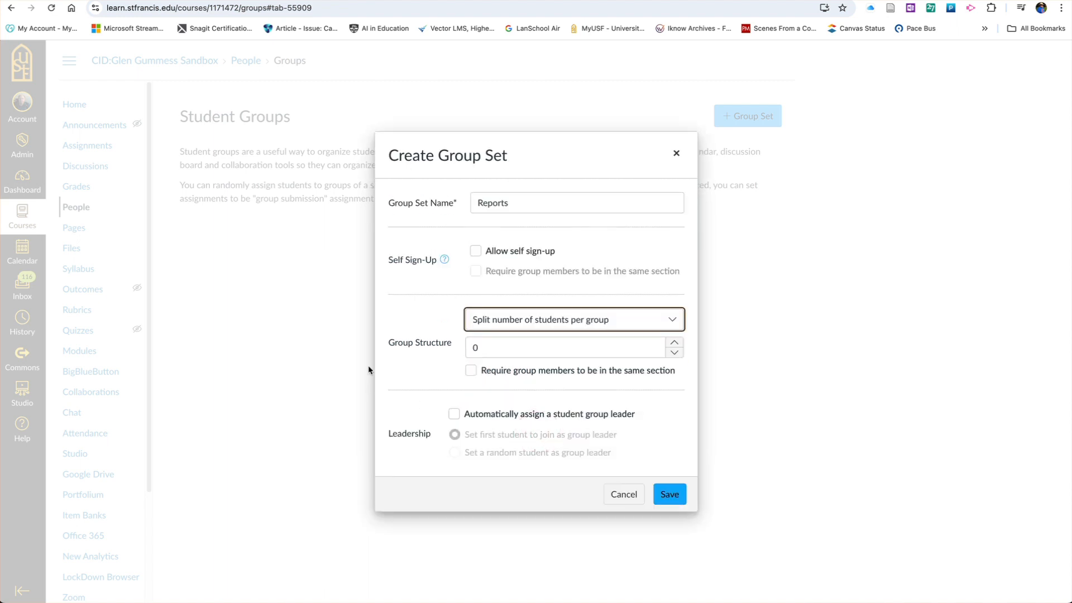
left_click(674, 343)
left_click(675, 343)
left_click(674, 342)
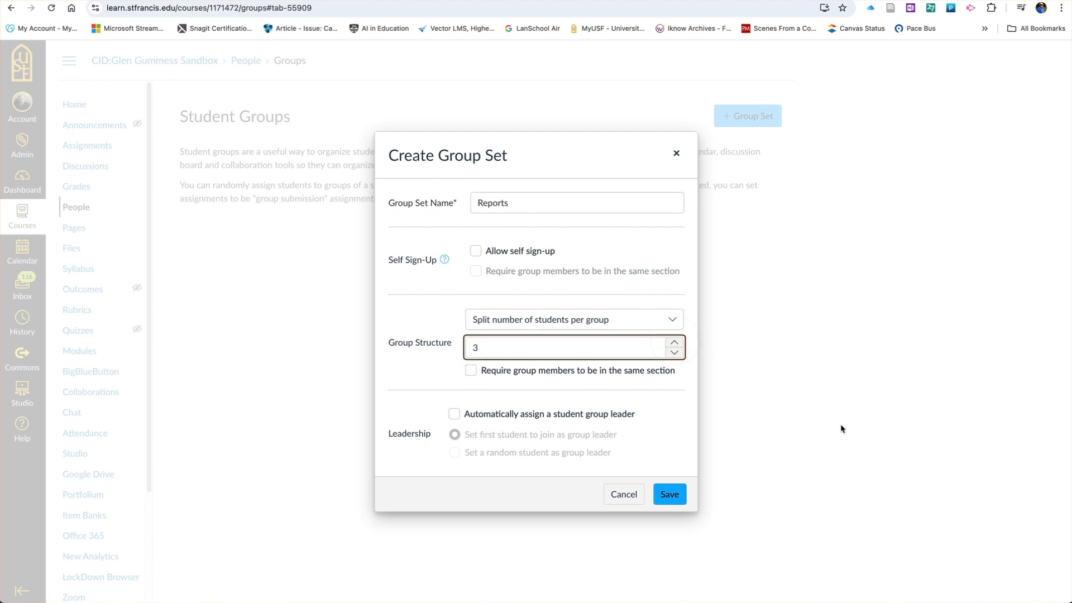
Have a random student automatically assigned as each group's leader and save the group set
left_click(453, 415)
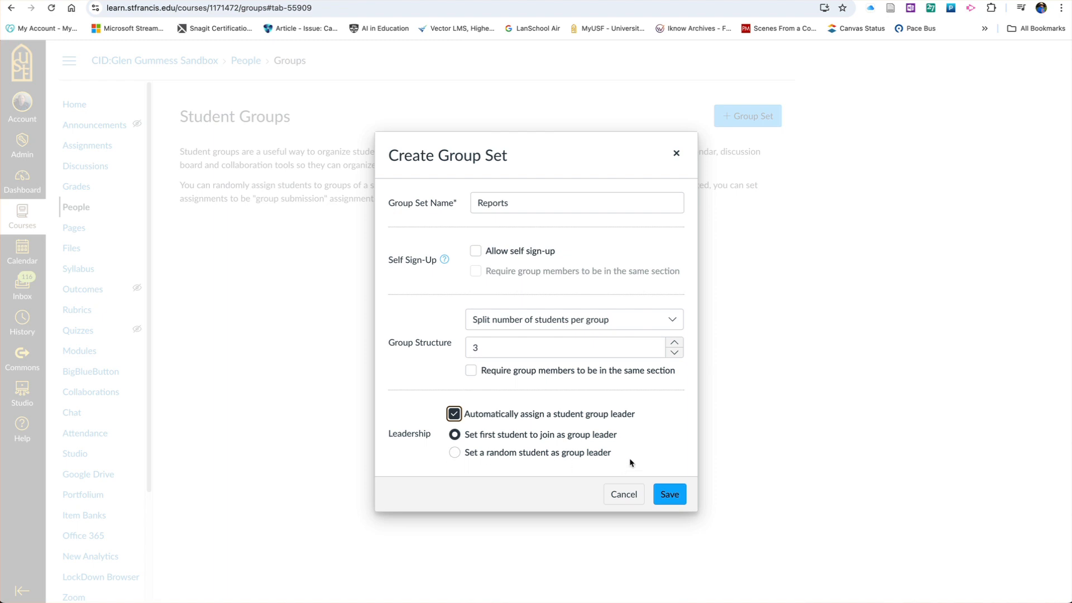
left_click(455, 452)
left_click(670, 495)
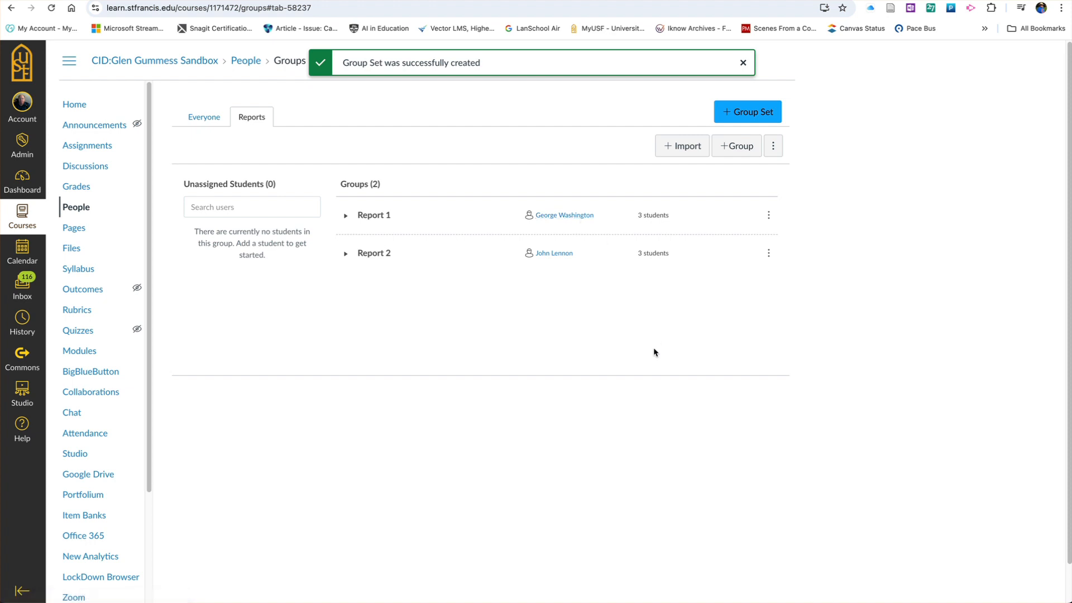
Expand Report 2 and Report 1 to view the students assigned to each group
left_click(346, 254)
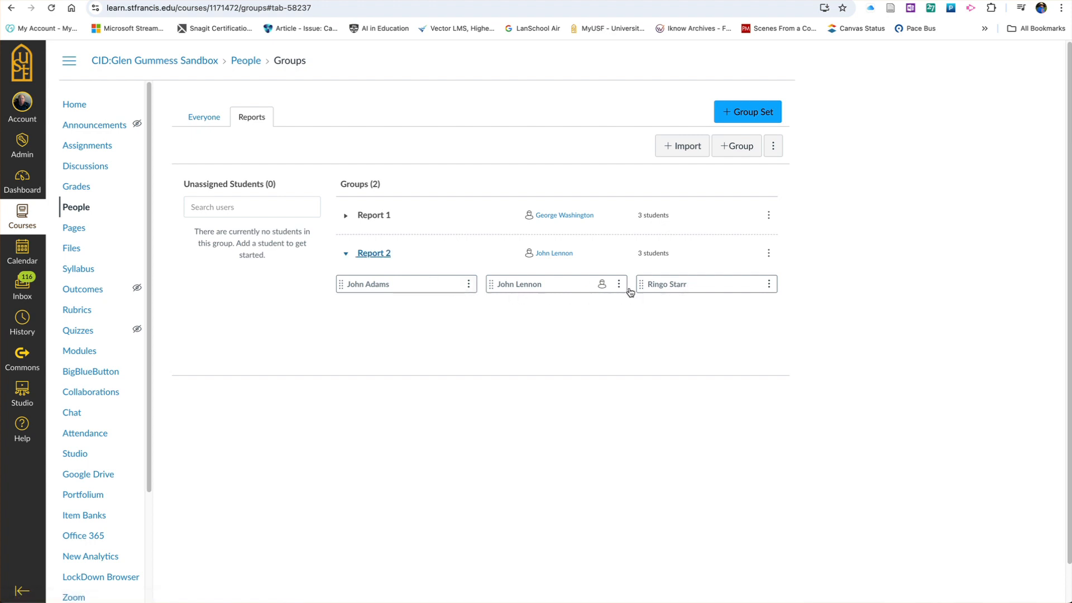
left_click(346, 218)
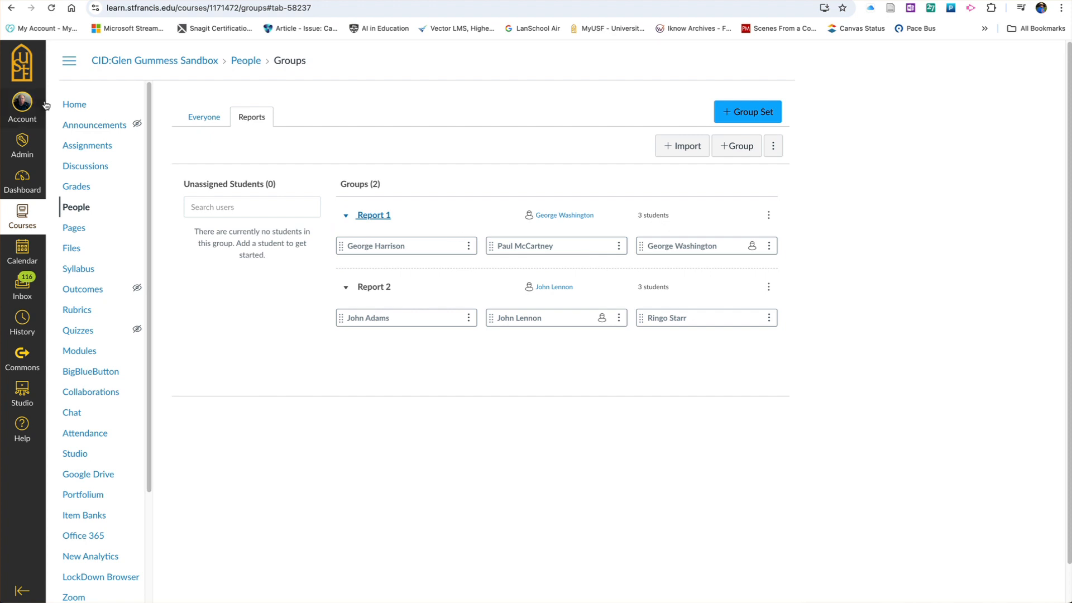
Create a new assignment named Collaborative Report with the description "they will be turning in their work as a group."
left_click(94, 147)
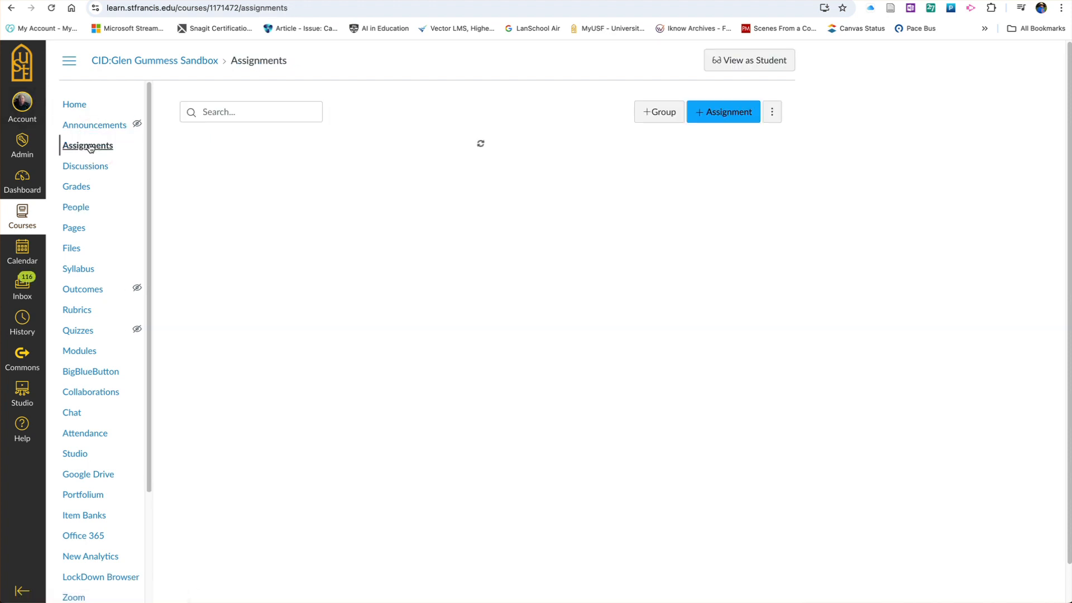
left_click(711, 113)
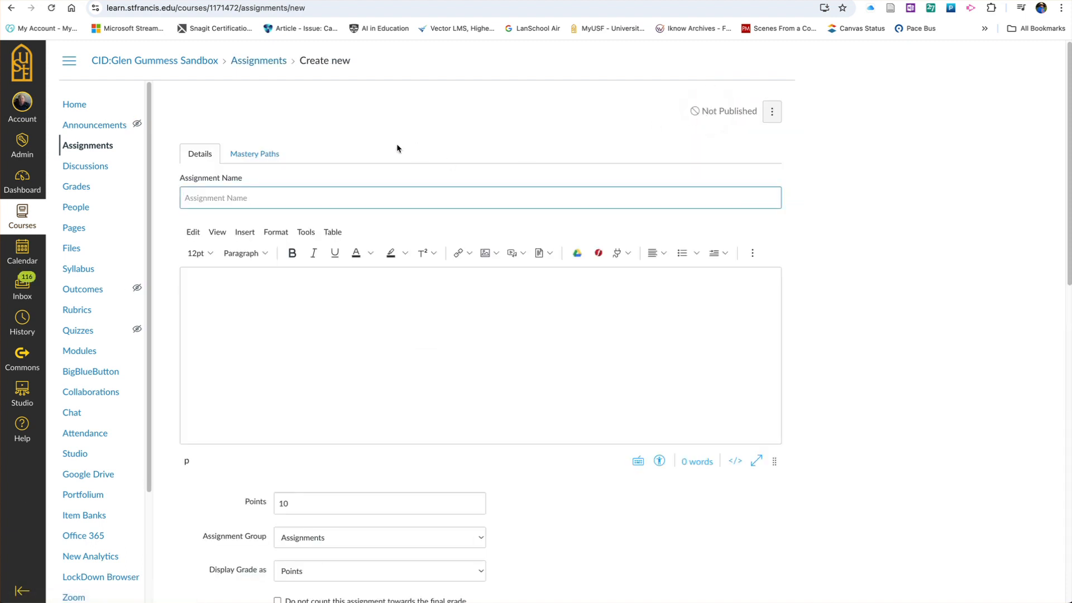
left_click(237, 197)
type("C")
key("Tab")
key("Tab")
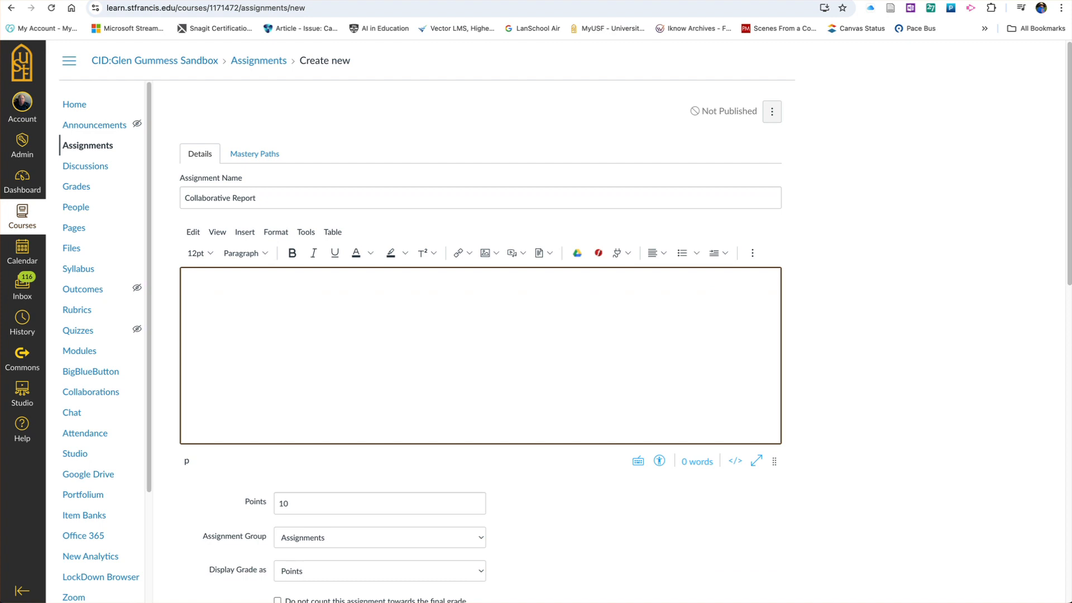
type("they will be turning in their work as a group.")
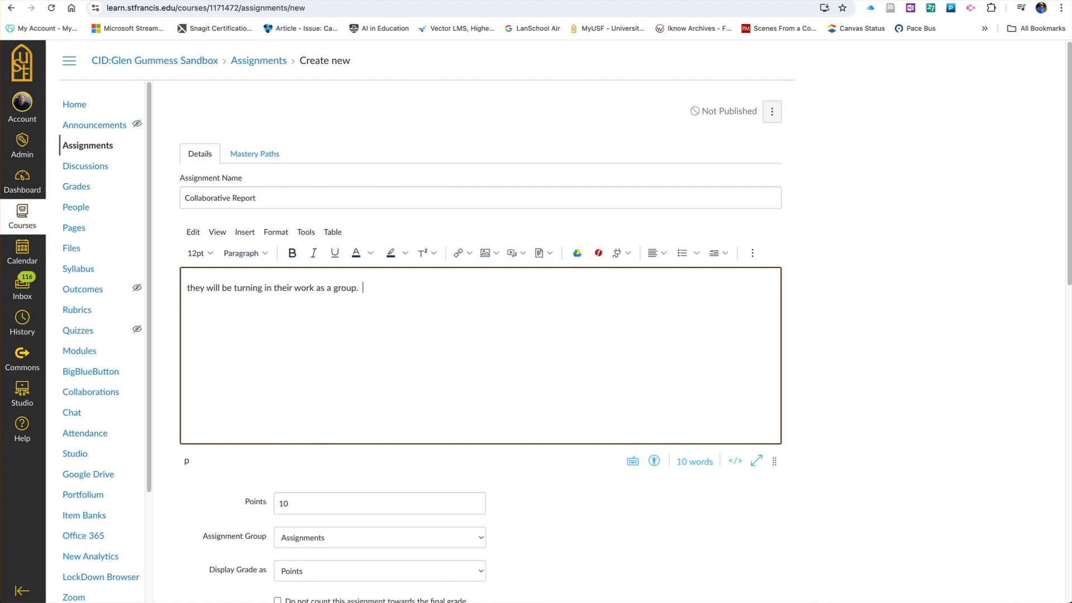
Keep the assignment in the Assignments group and its grade displayed as Points
left_click_drag(1070, 268, 1023, 434)
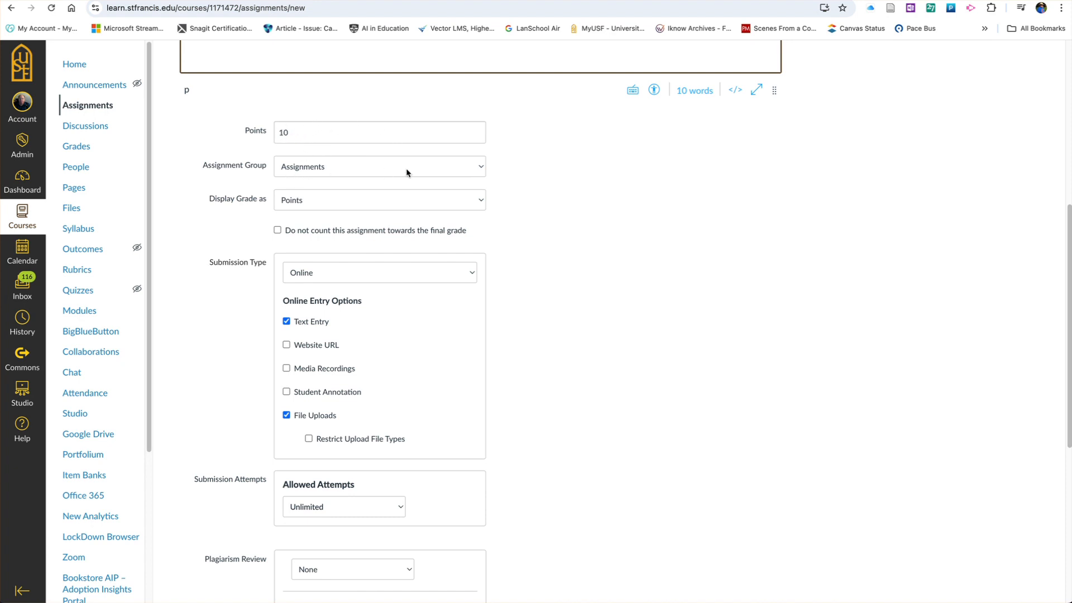
left_click(423, 171)
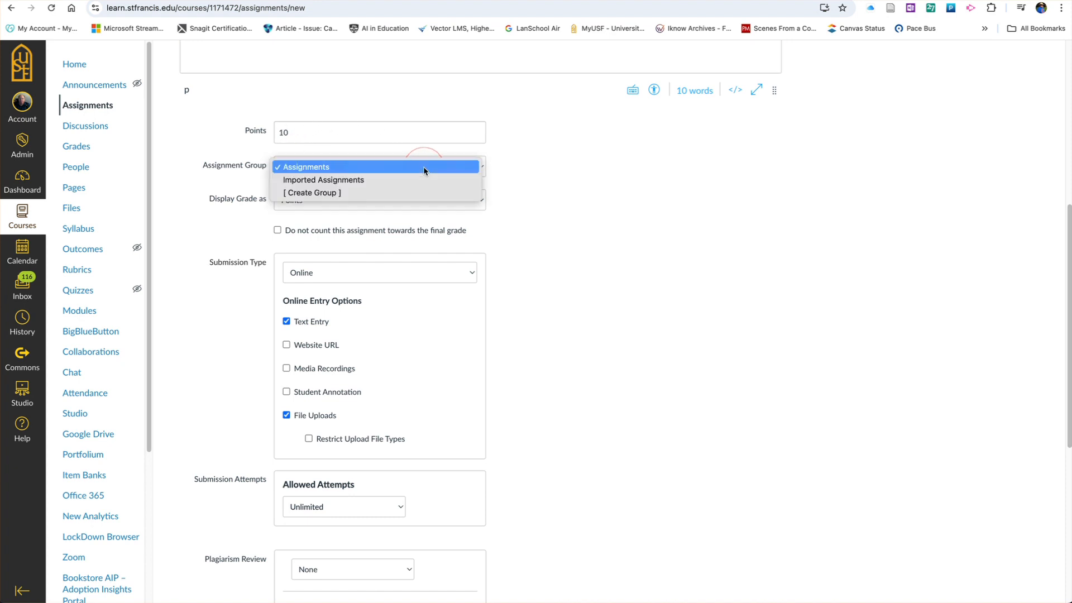
left_click(336, 167)
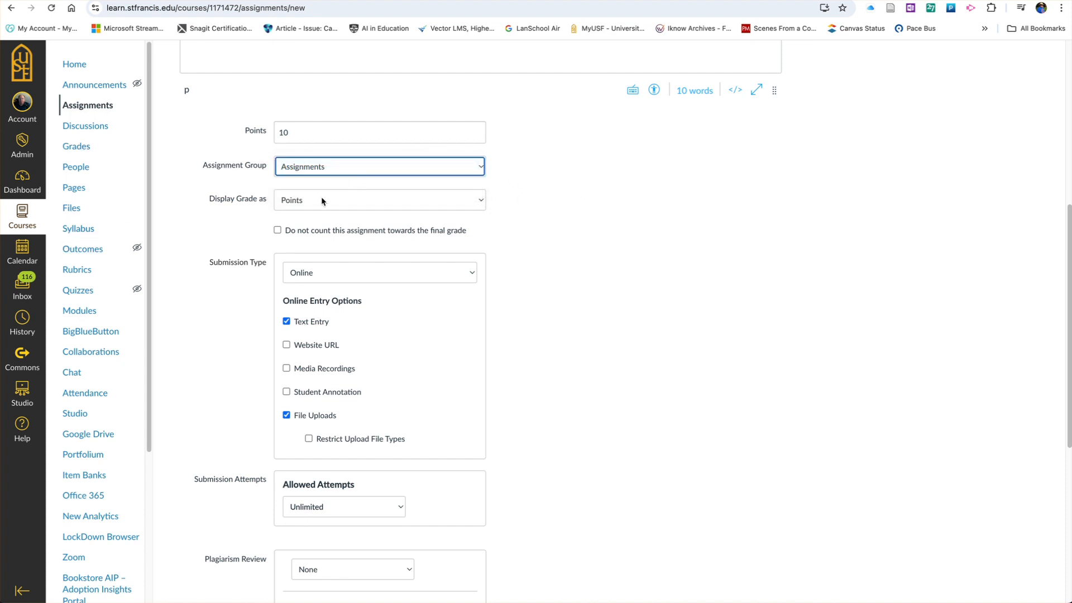
left_click(309, 202)
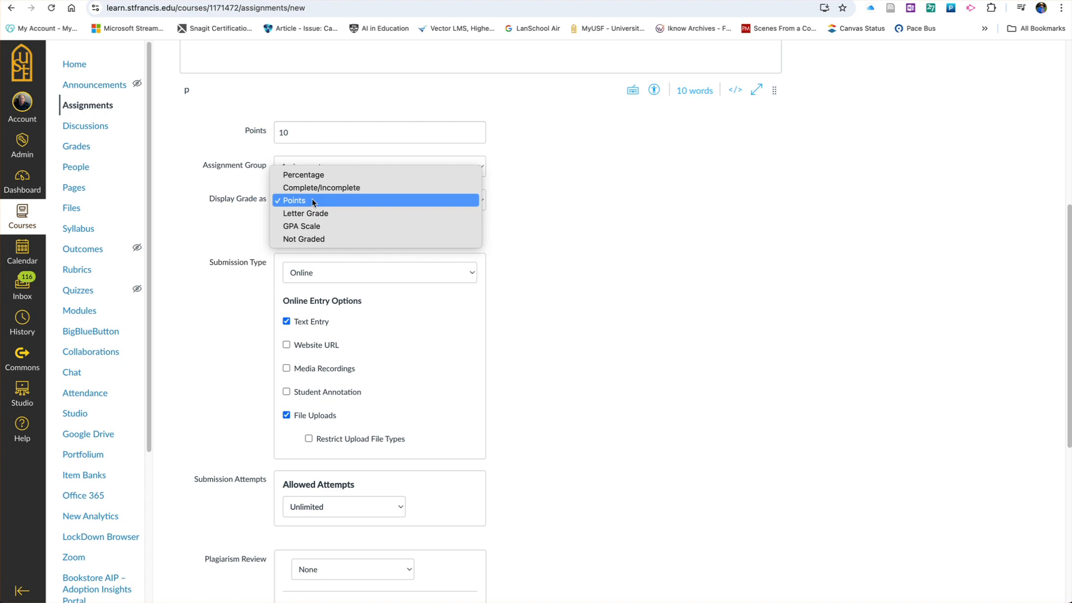
left_click(300, 202)
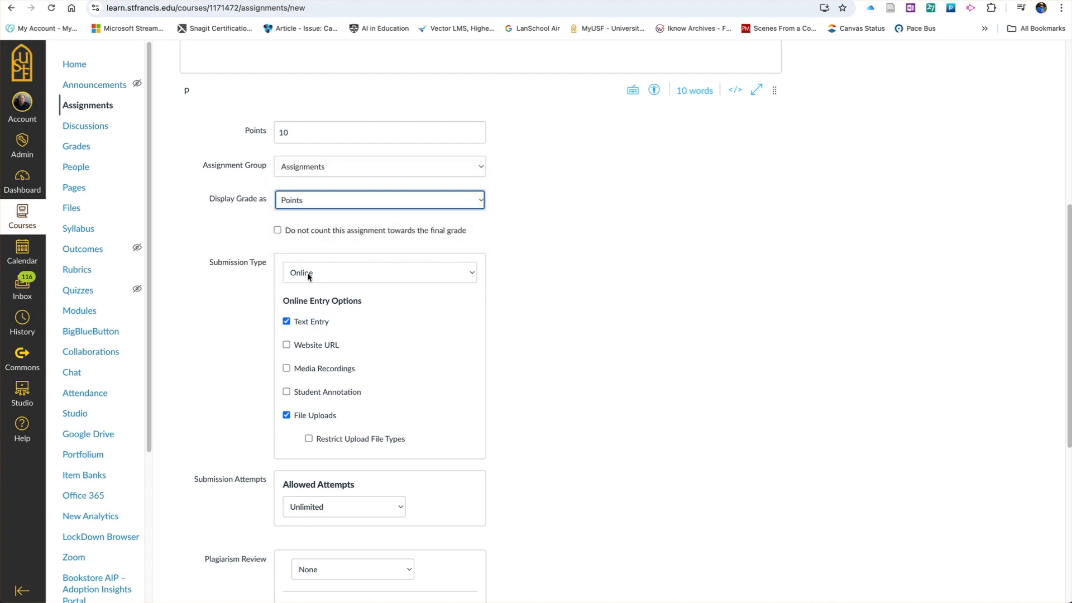
Disable Text Entry as an online submission option and keep the allowed attempts set to Unlimited
left_click(287, 322)
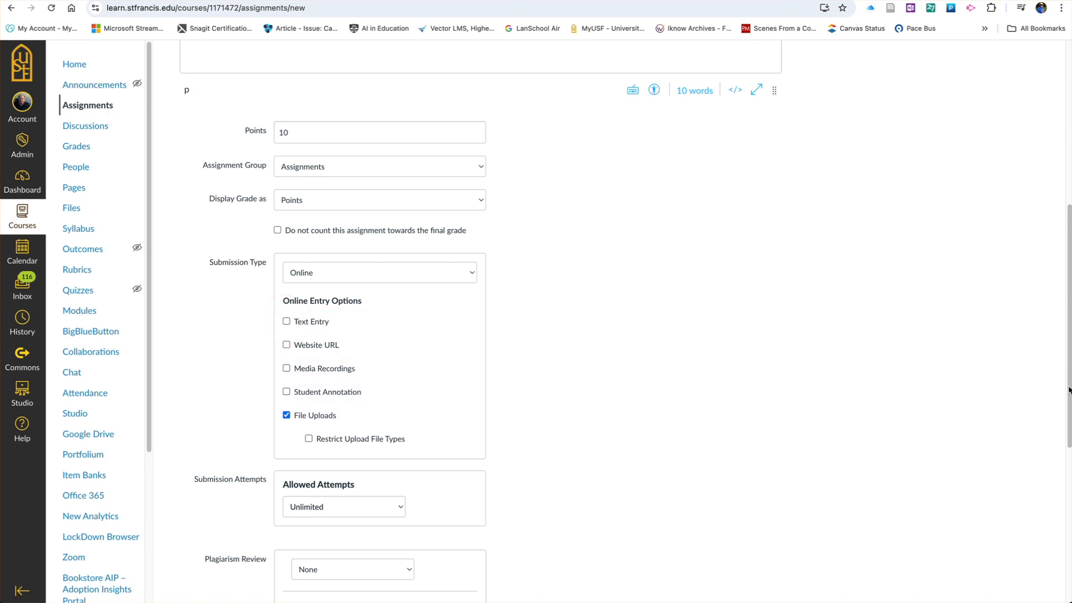
scroll(1069, 389, "down", 5)
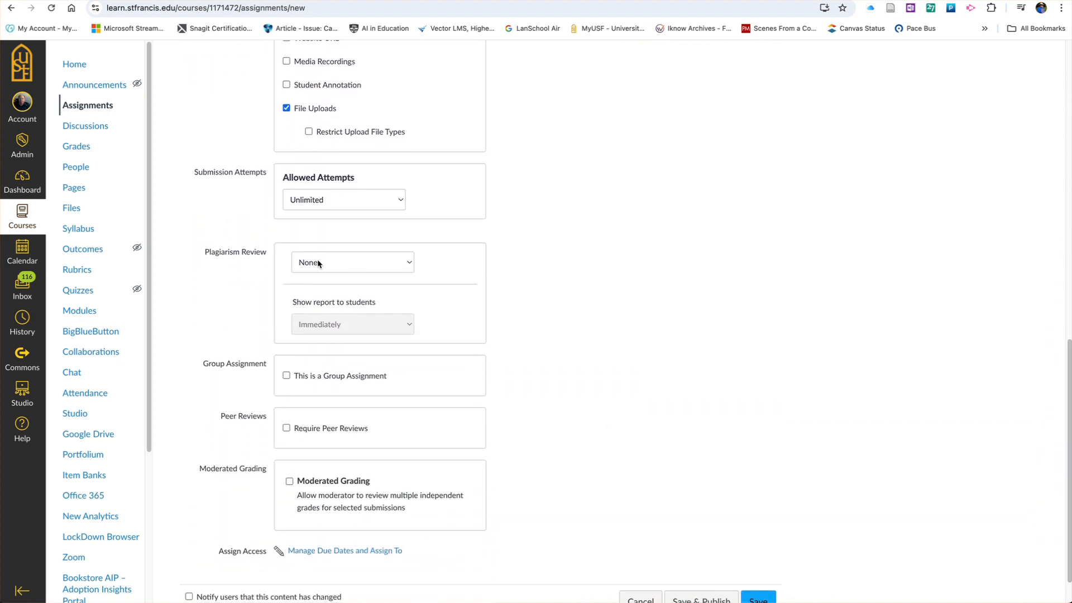
left_click(400, 201)
left_click(400, 201)
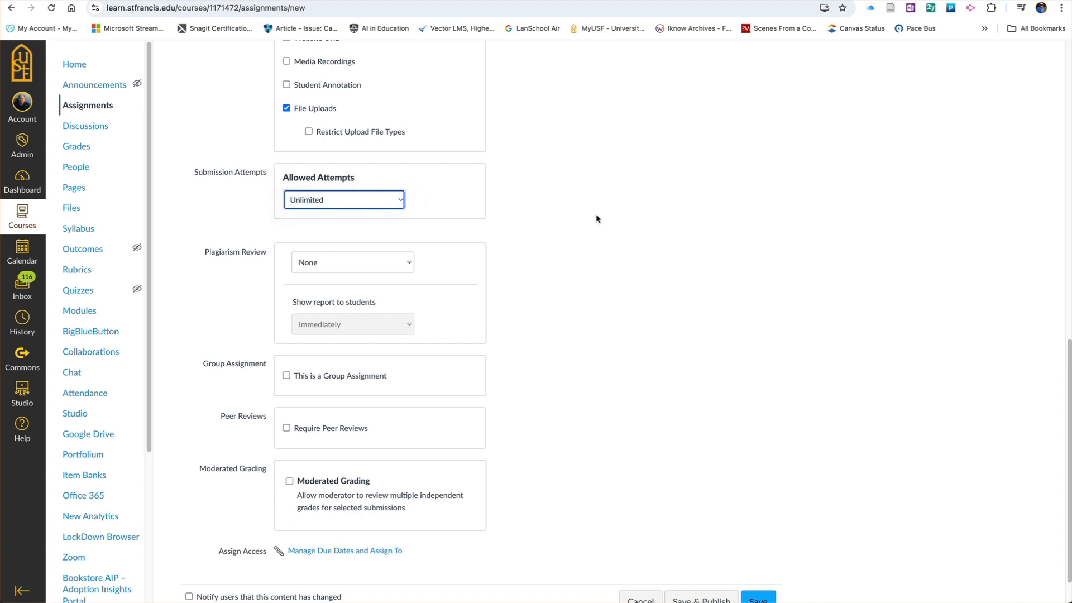
Set the assignment's plagiarism review to Turnitin-Plagiarism Review and look over its settings
left_click(408, 263)
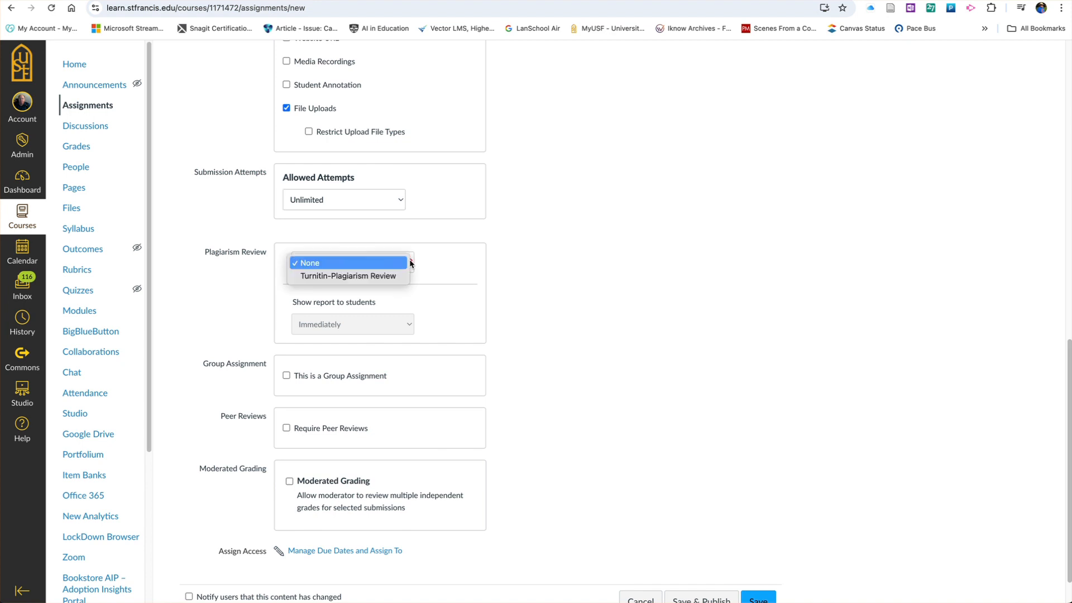
left_click(395, 276)
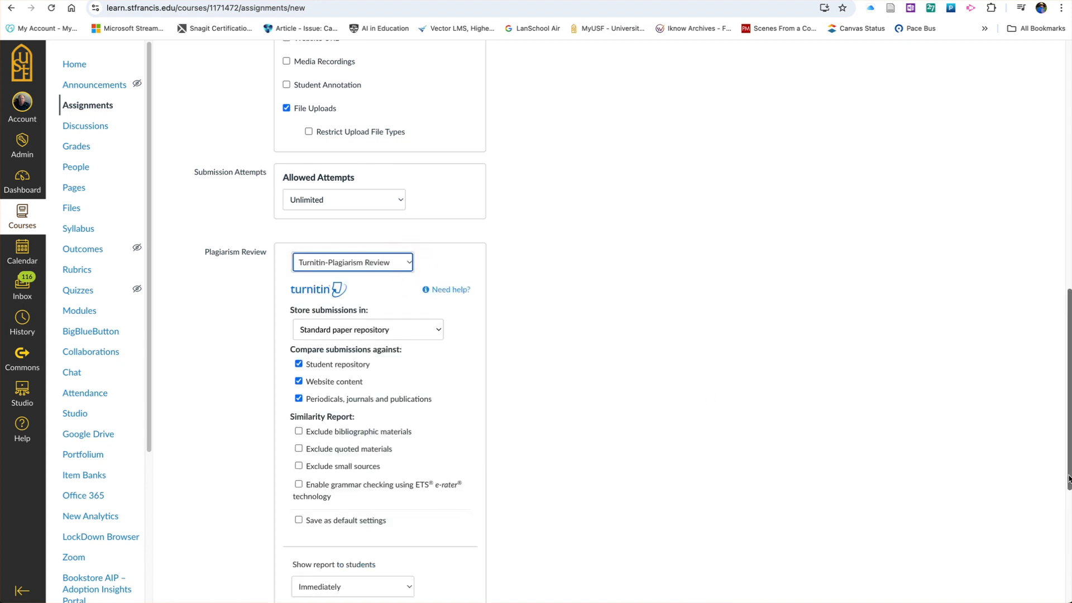
left_click_drag(1068, 478, 1063, 514)
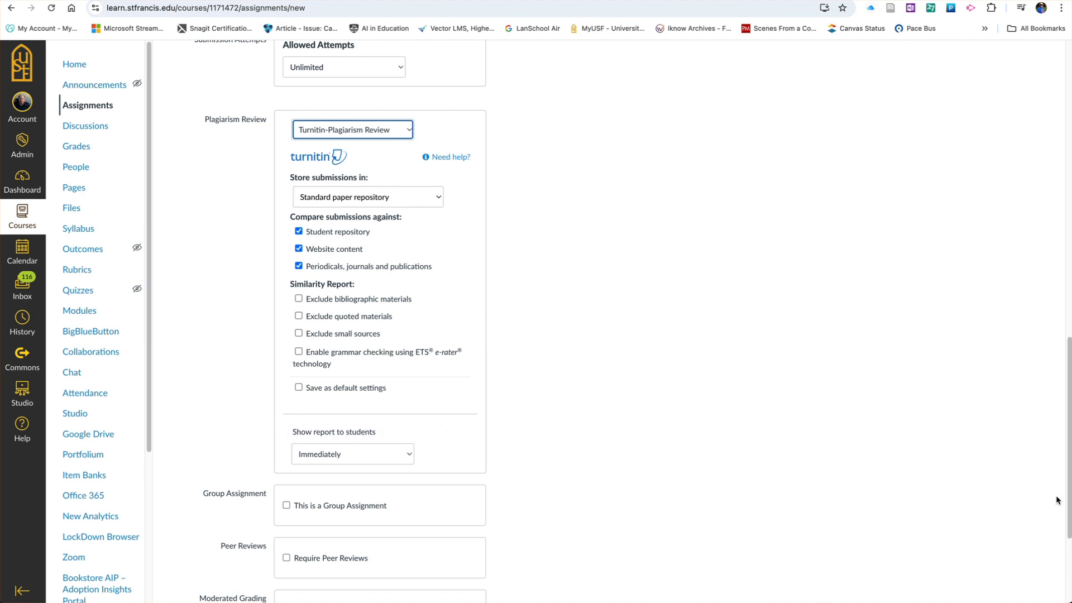
Make this a group assignment that uses the Reports group set
left_click_drag(1069, 506, 1060, 573)
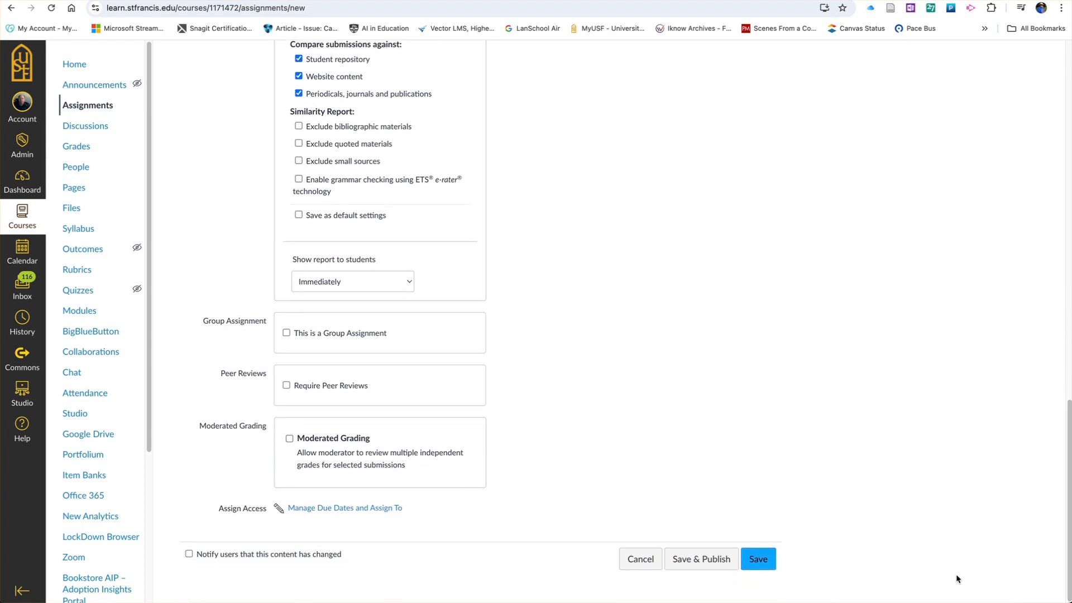
left_click(287, 334)
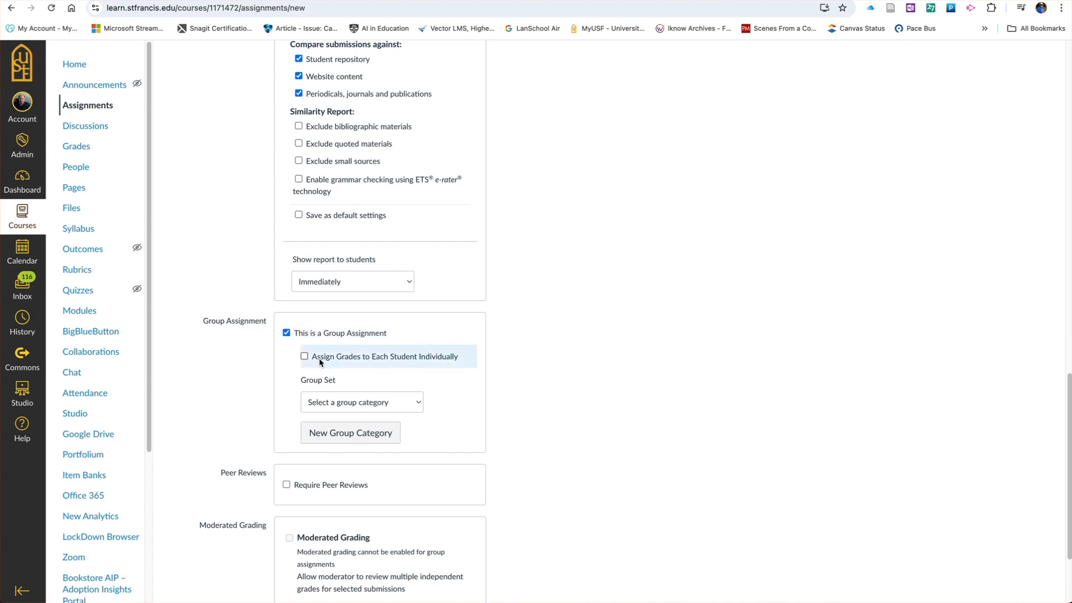
left_click(364, 403)
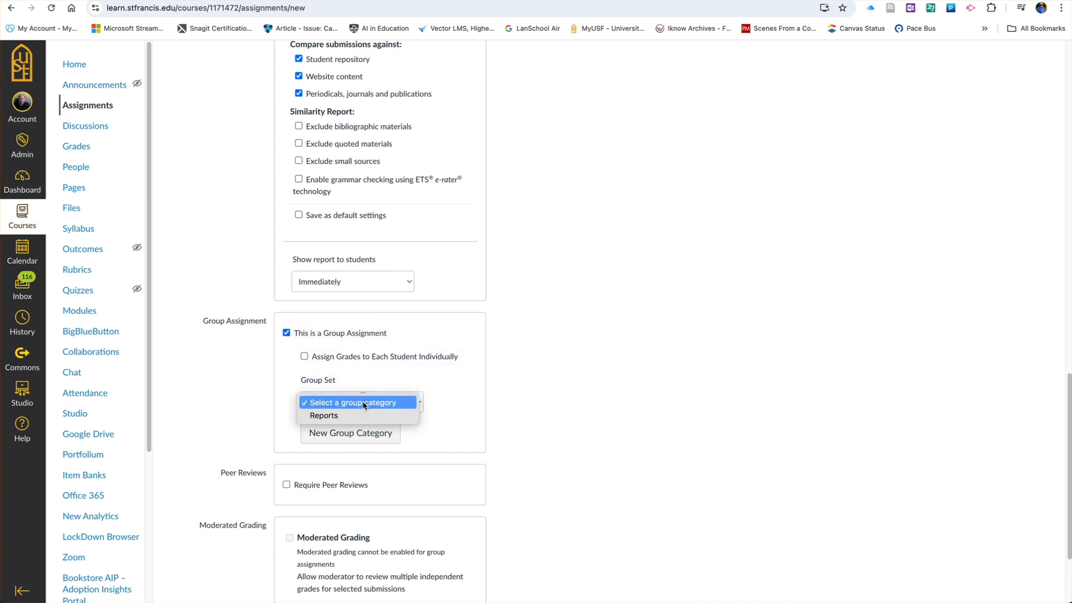
left_click(334, 417)
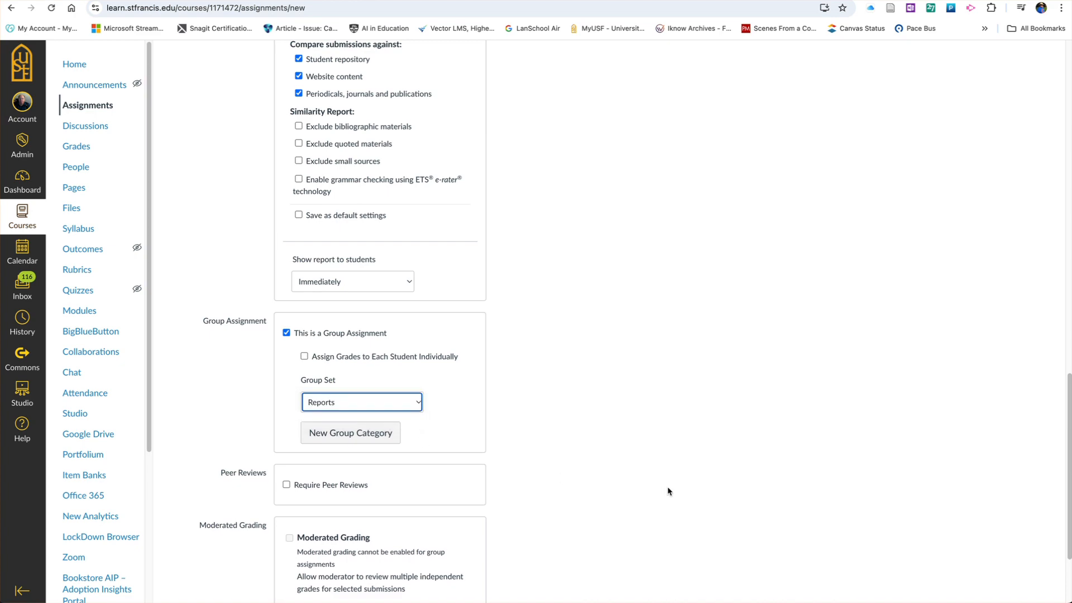
Open the assignment's due dates and assignees, and set the due date for everyone to Aug 27, 2024
scroll(667, 490, "up", 7)
scroll(667, 492, "down", 10)
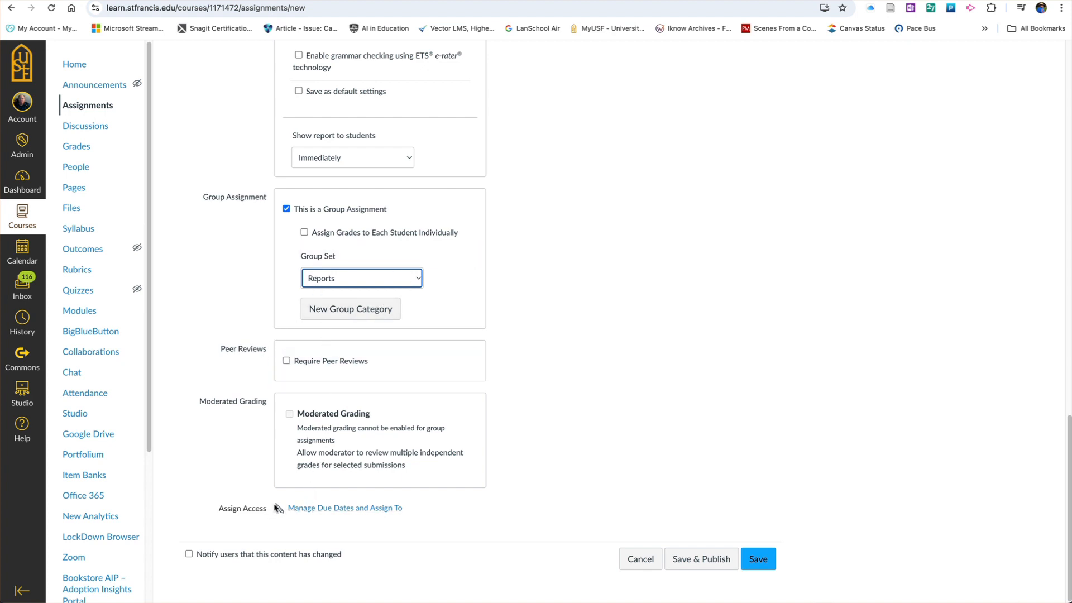
left_click(360, 508)
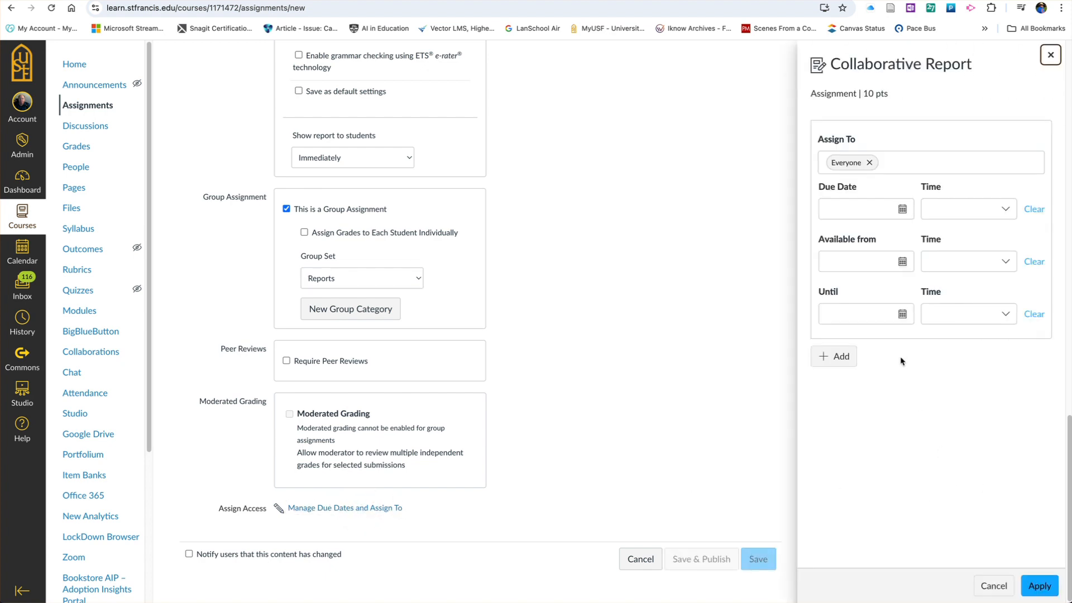
left_click(901, 209)
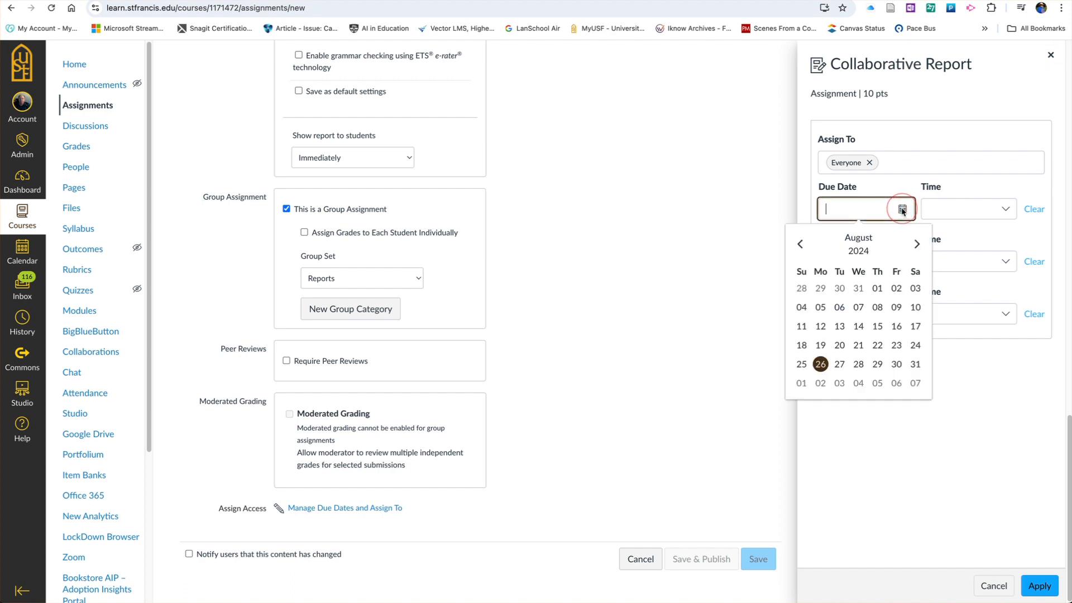
left_click(839, 364)
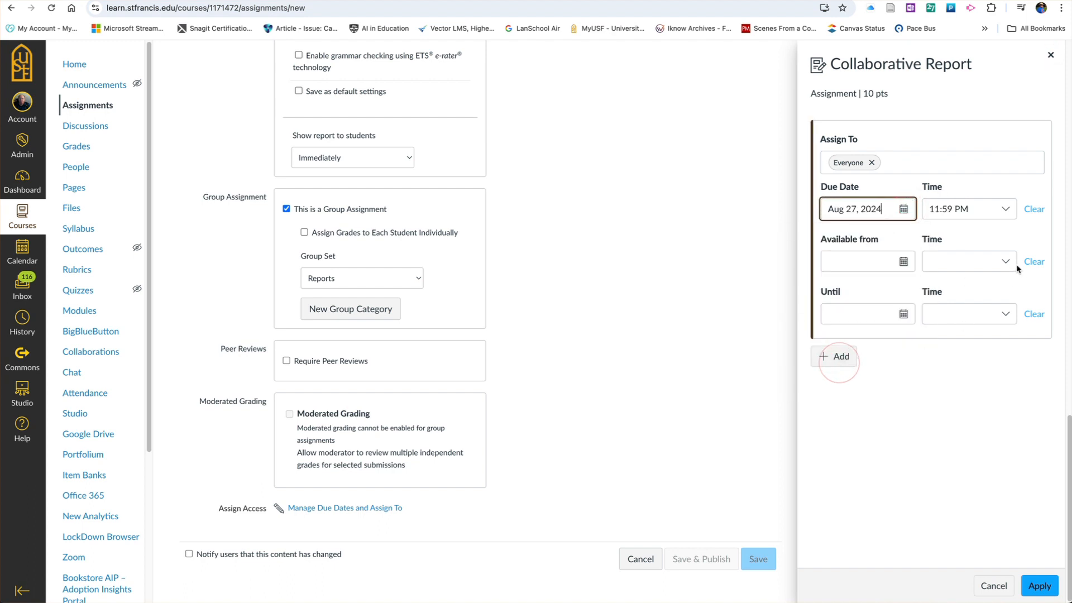
Set the Collaborative Report due date for everyone to Aug 30 and apply the date settings
left_click(904, 209)
left_click(899, 365)
left_click(1040, 586)
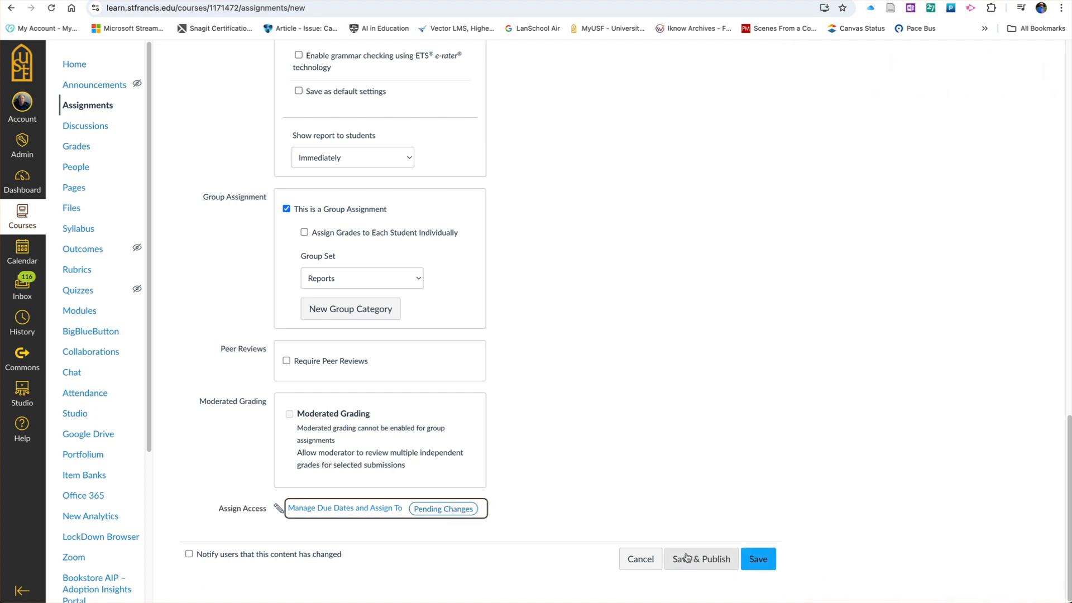
Review the Collaborative Report assignment form from top to bottom, and save and publish the assignment
scroll(586, 340, "up", 20)
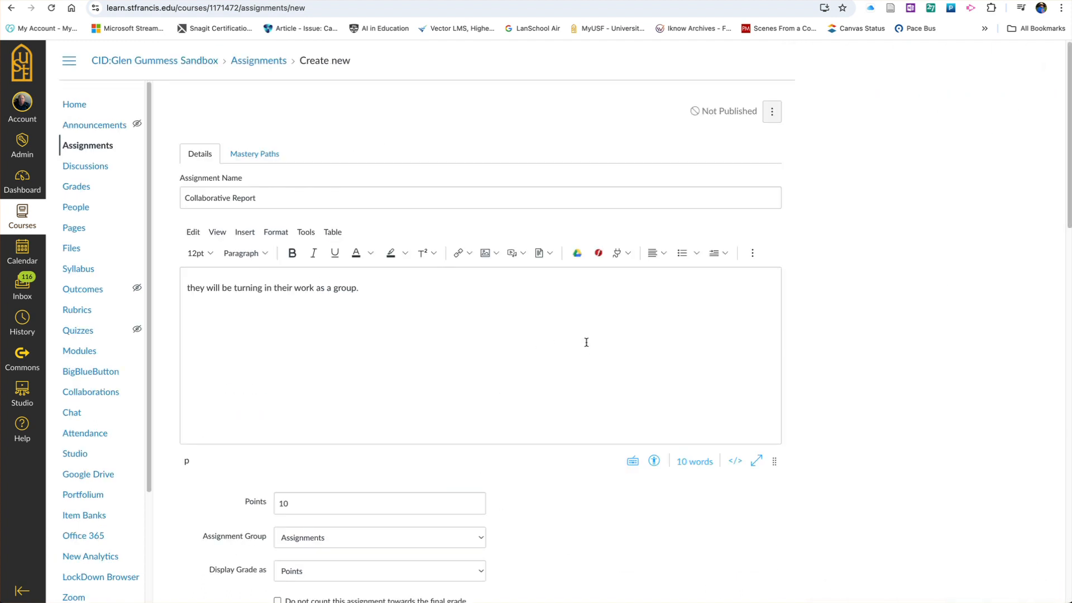
scroll(617, 360, "down", 20)
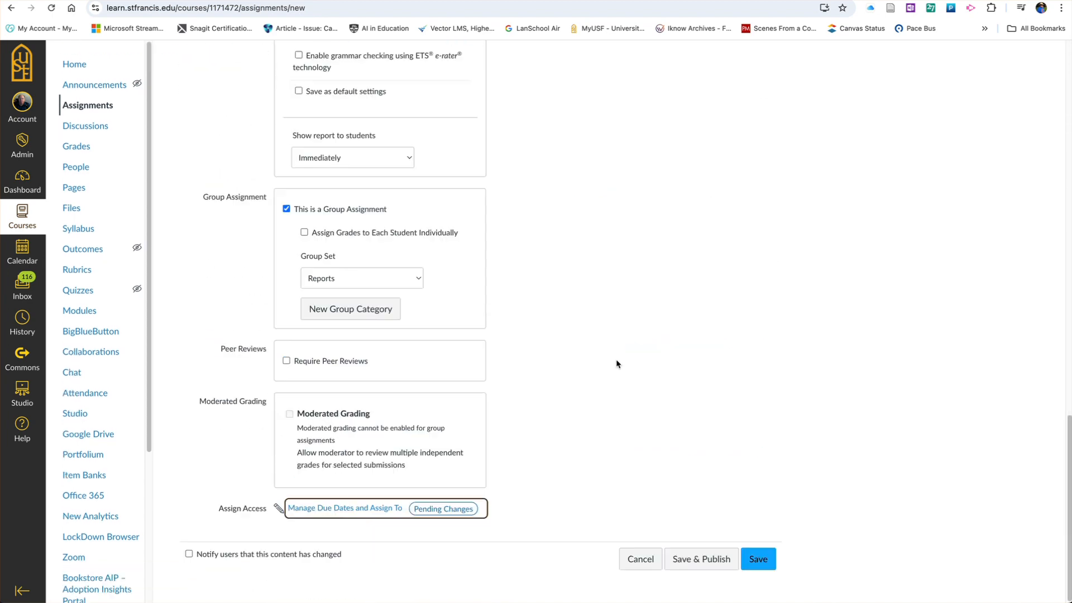
left_click(704, 560)
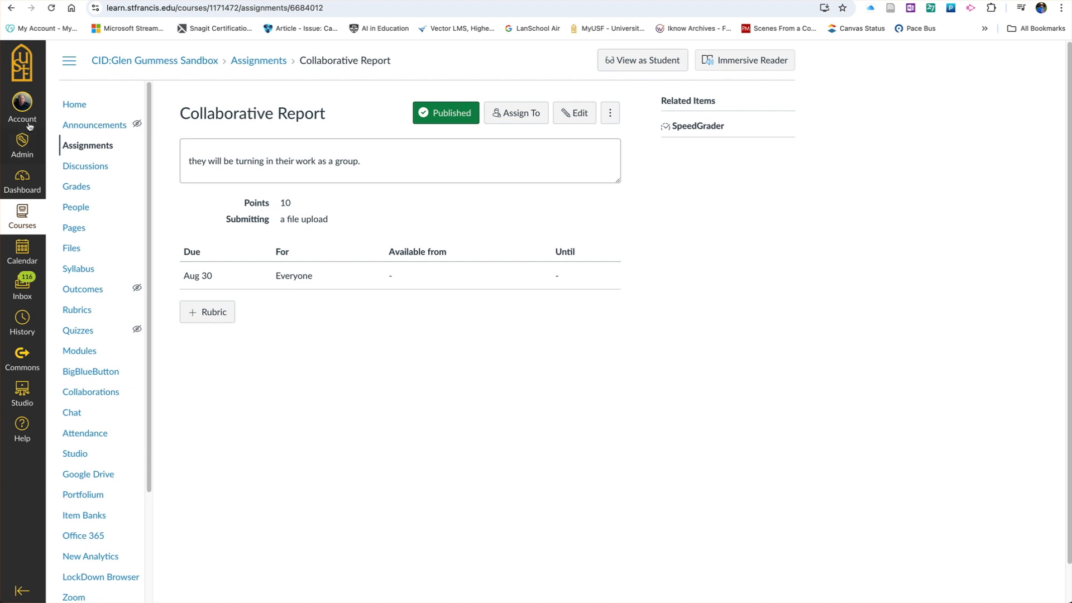
Open the Reports group set in the course's people area and visit the Report 1 group homepage
left_click(77, 106)
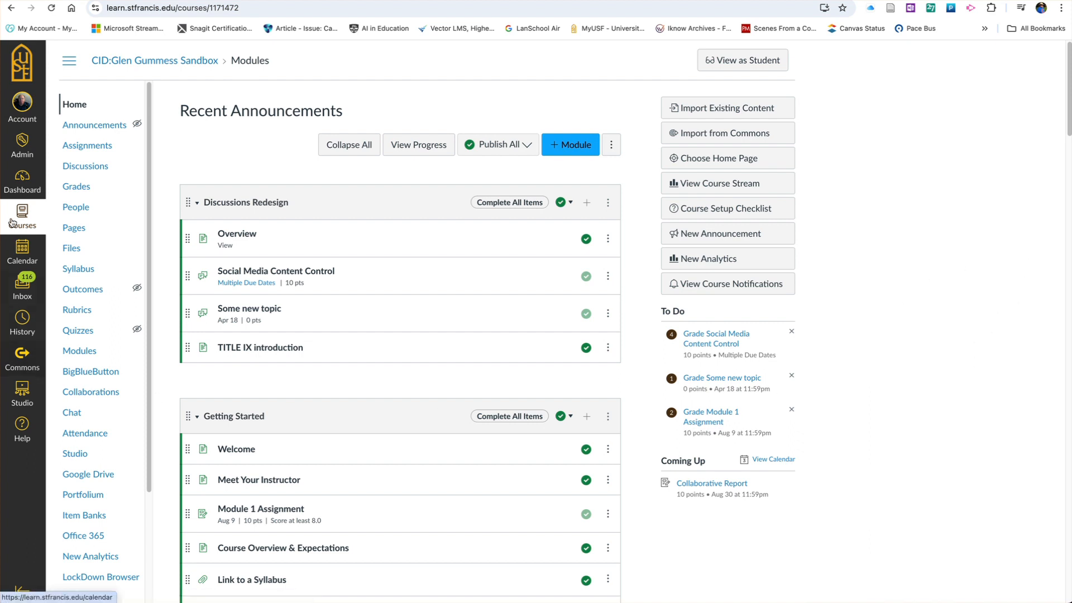
left_click(83, 209)
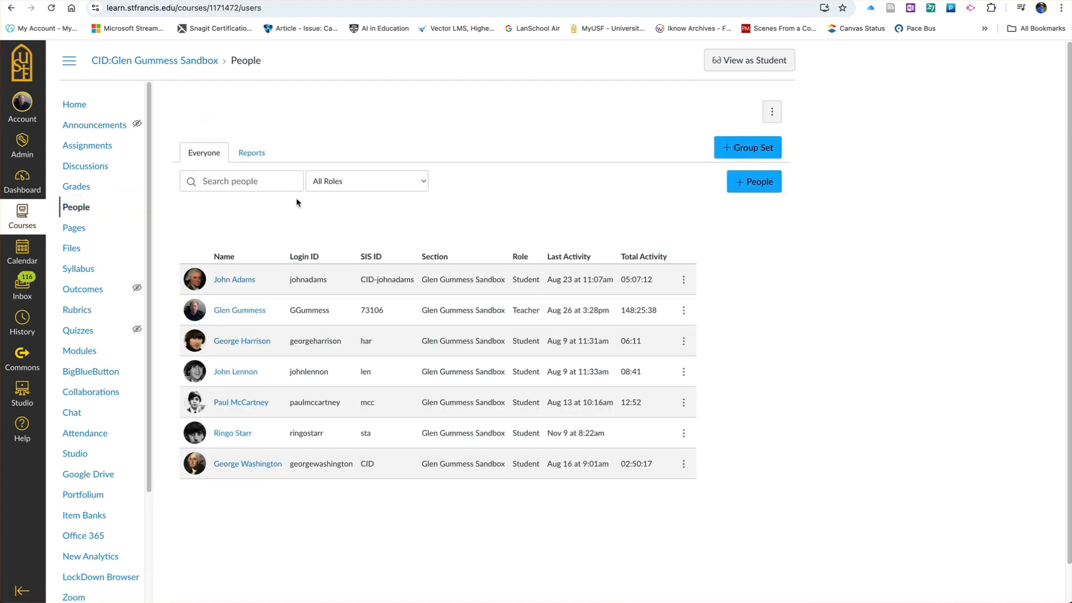
left_click(256, 154)
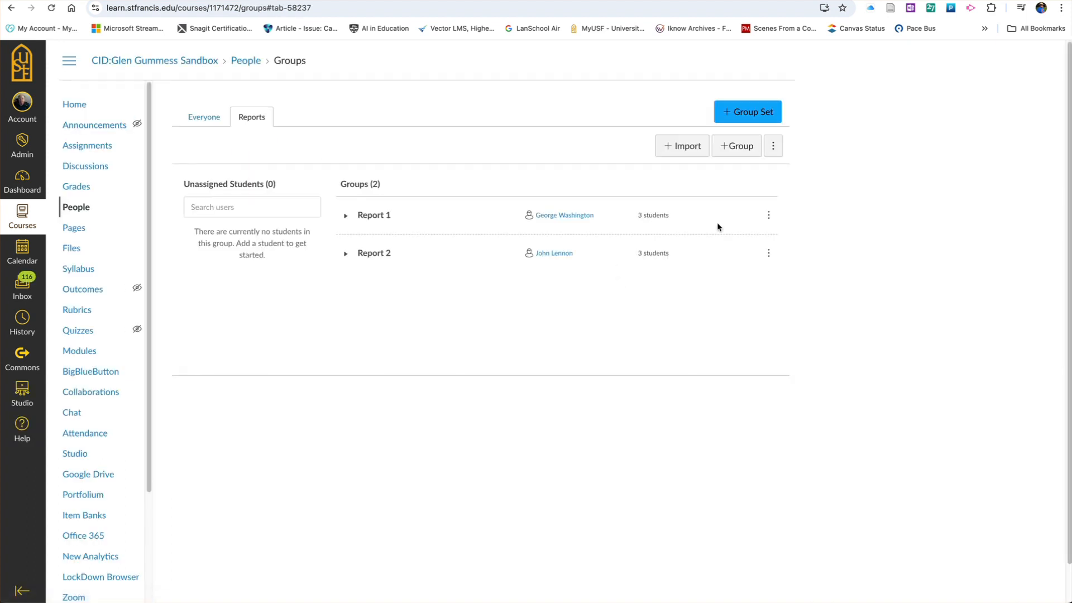
left_click(769, 215)
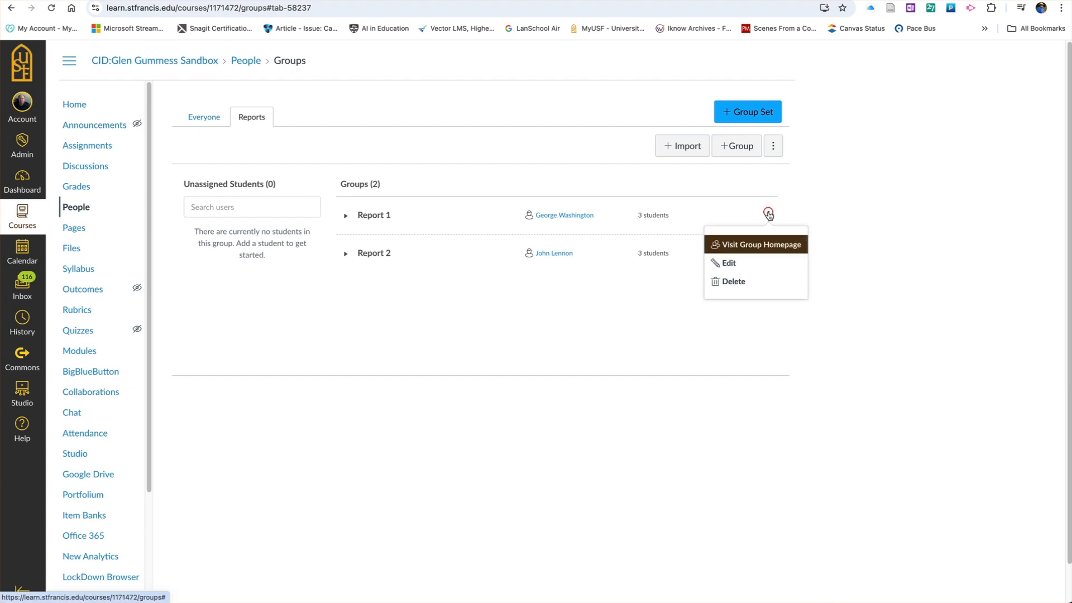
left_click(768, 247)
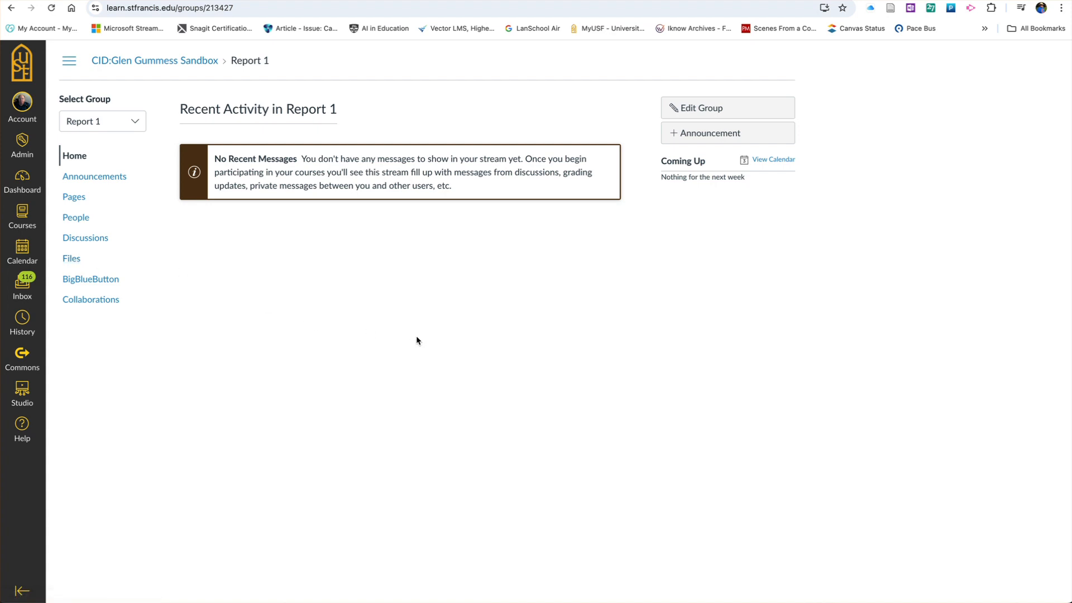
Return to the course's people list and act as the student who leads the Report 2 group
left_click(151, 60)
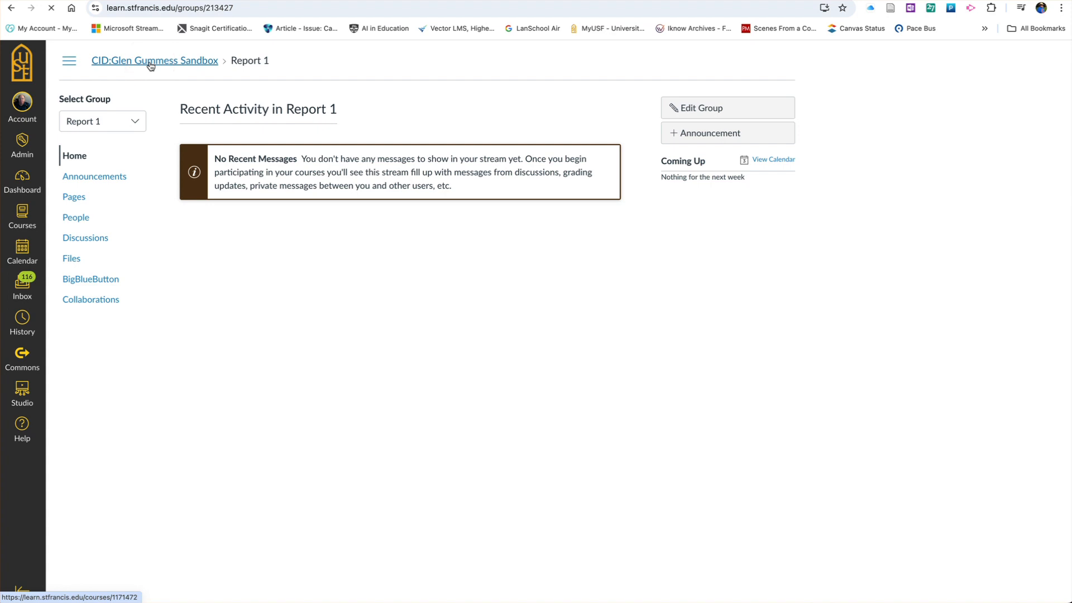
left_click(77, 210)
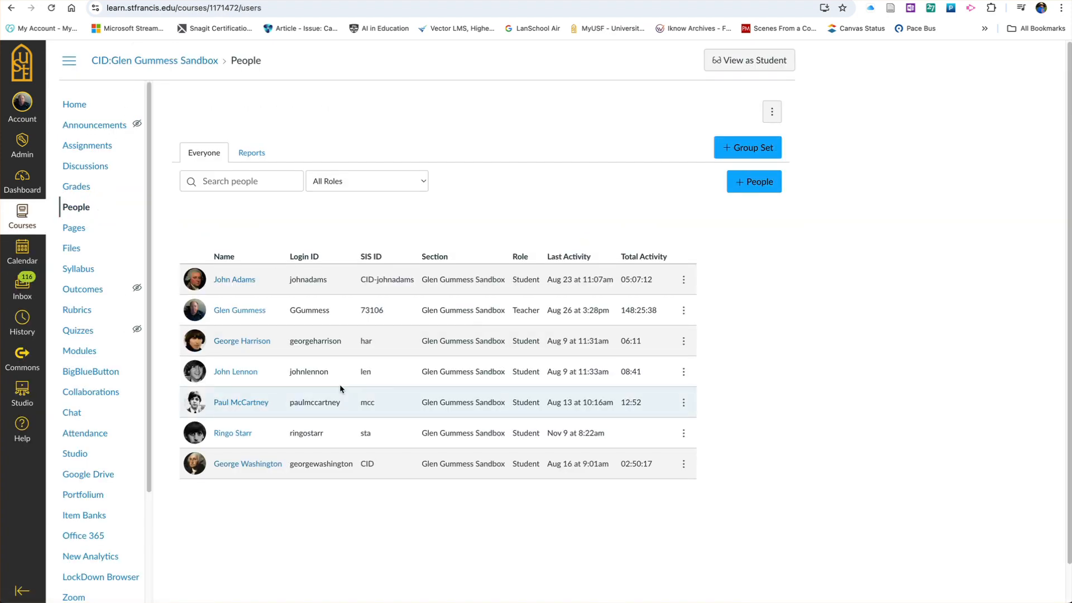
left_click(242, 375)
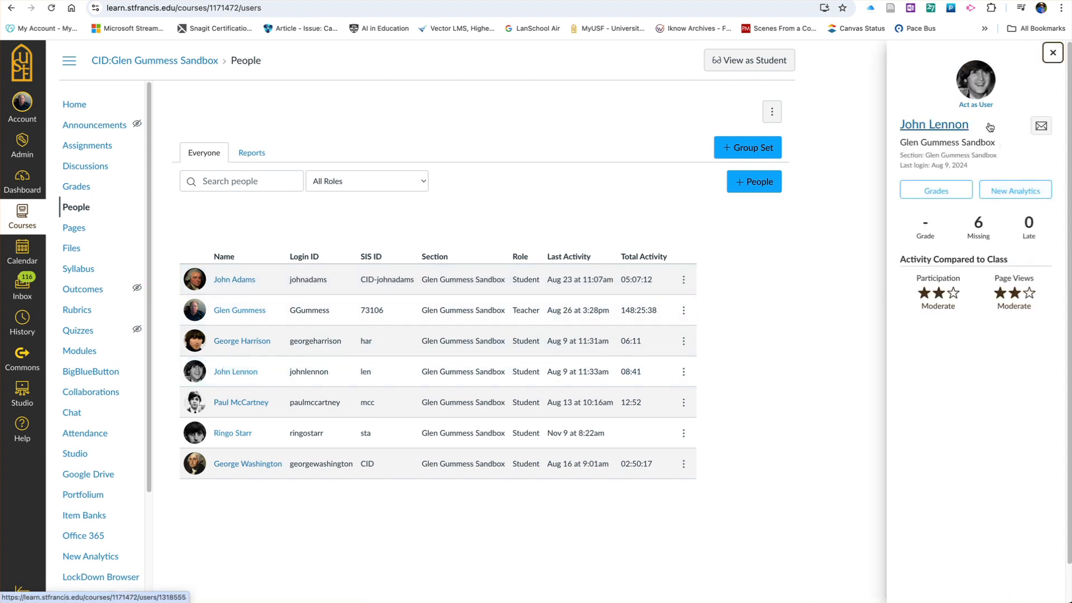
left_click(975, 105)
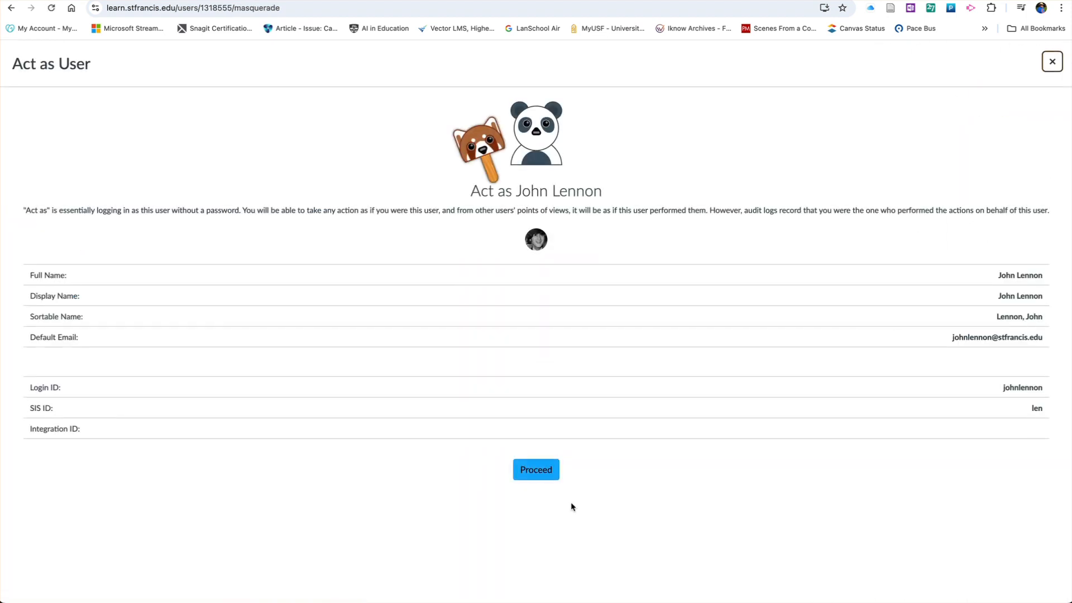
left_click(540, 470)
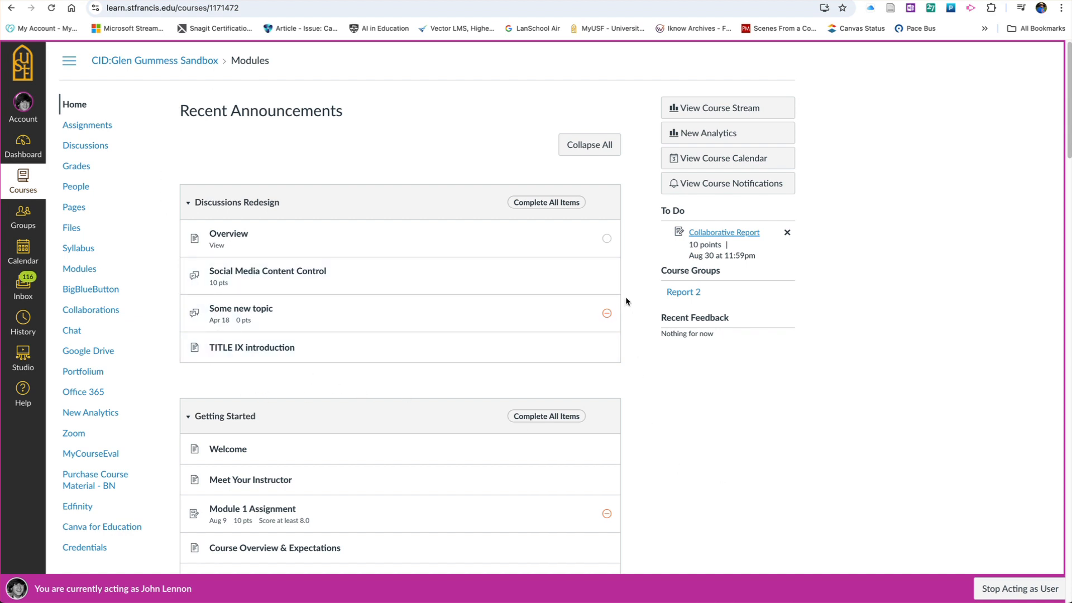
View the Report 2 group homepage as the student, stop acting as that user and return to the course home page
left_click(690, 295)
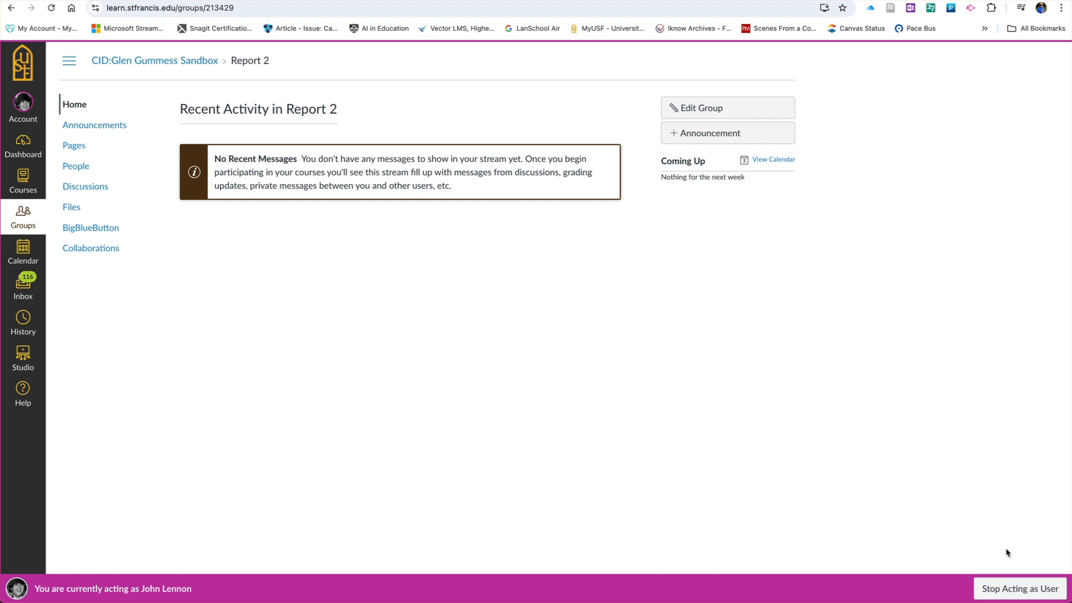
left_click(1014, 590)
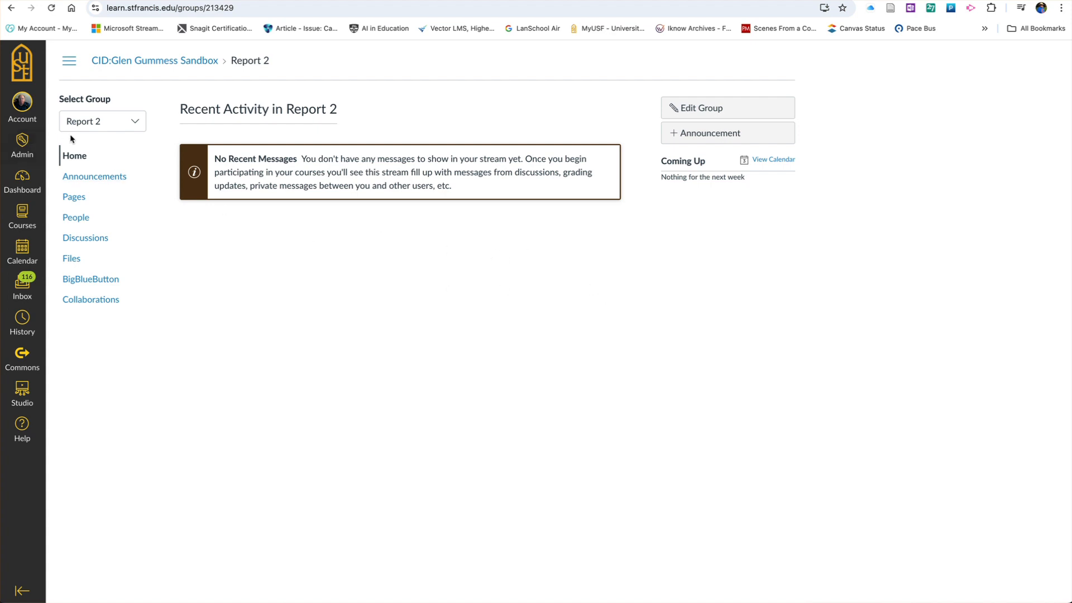
left_click(179, 62)
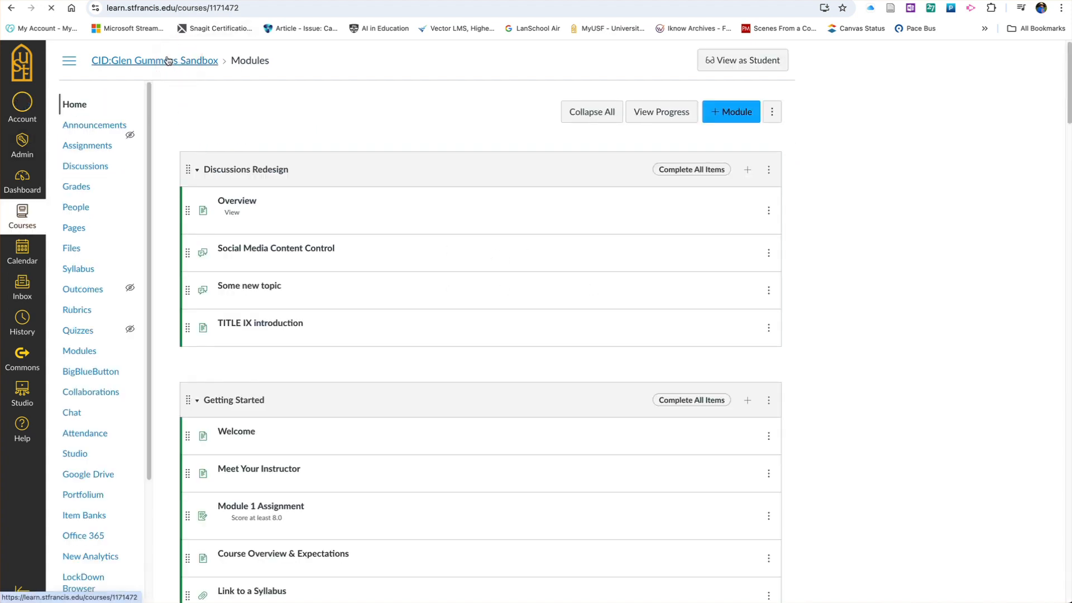